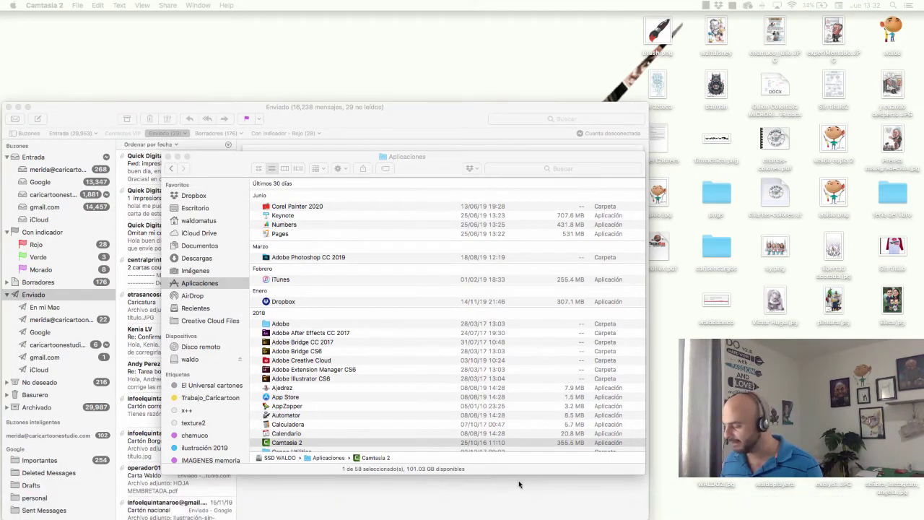
# - Bring Mail forward and launch Canon IJ ScanGear Starter EX from the Dock
pyautogui.click(518, 480)
pyautogui.moveTo(479, 503)
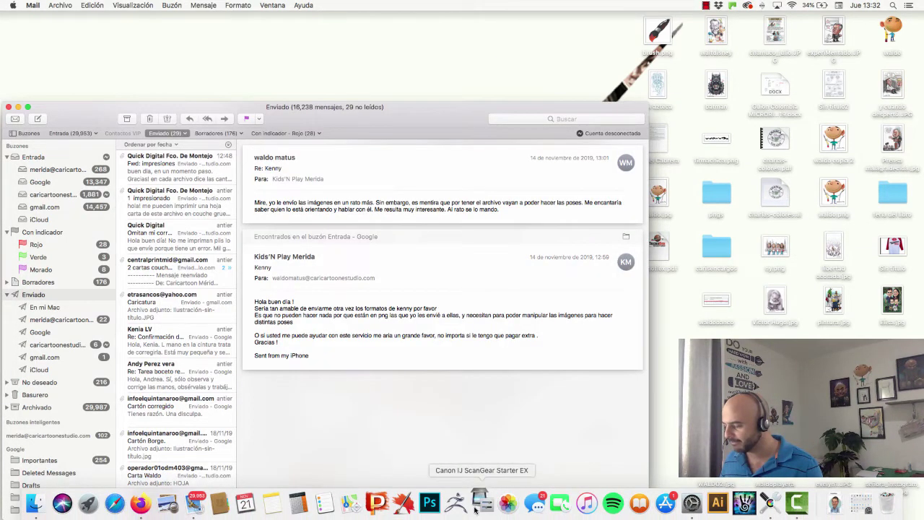
pyautogui.click(477, 505)
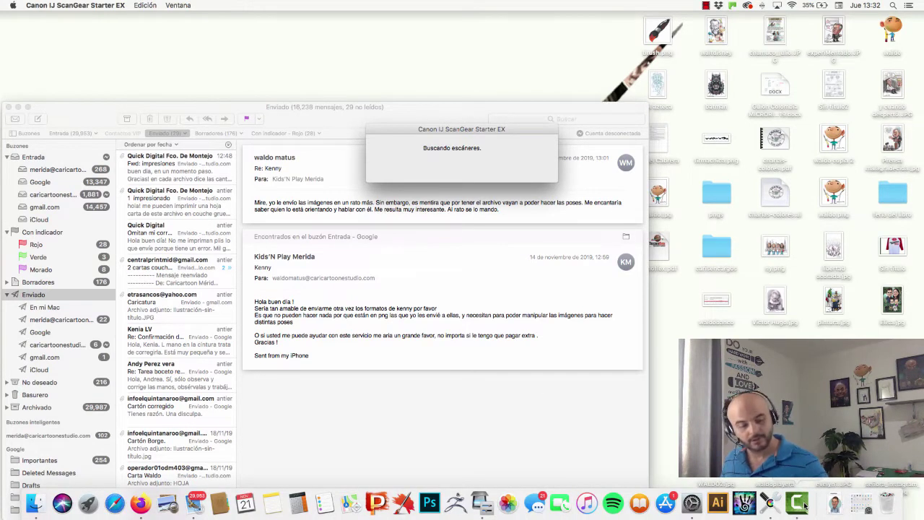
pyautogui.hotkey('ctrl', 'Up')
pyautogui.press('Escape')
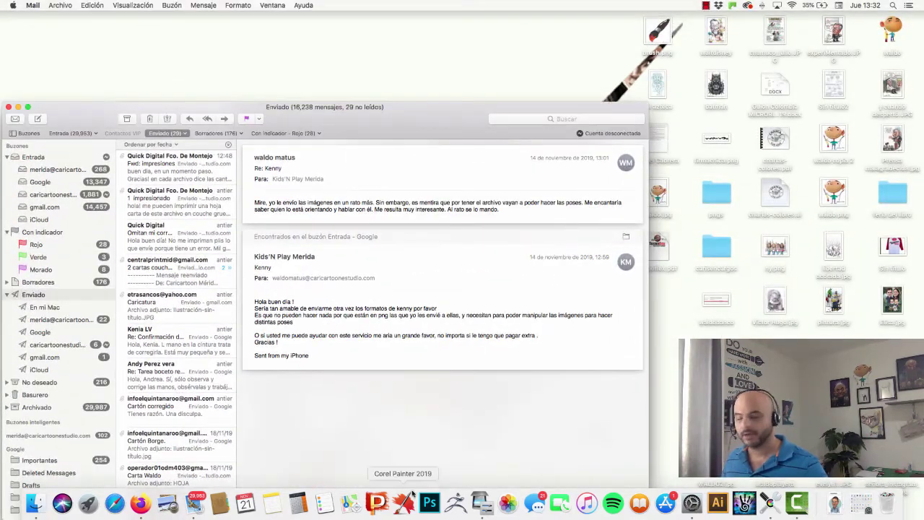
# - Switch to ScanGear and run a Vista preliminar preview scan of the pencil caricature
pyautogui.click(486, 511)
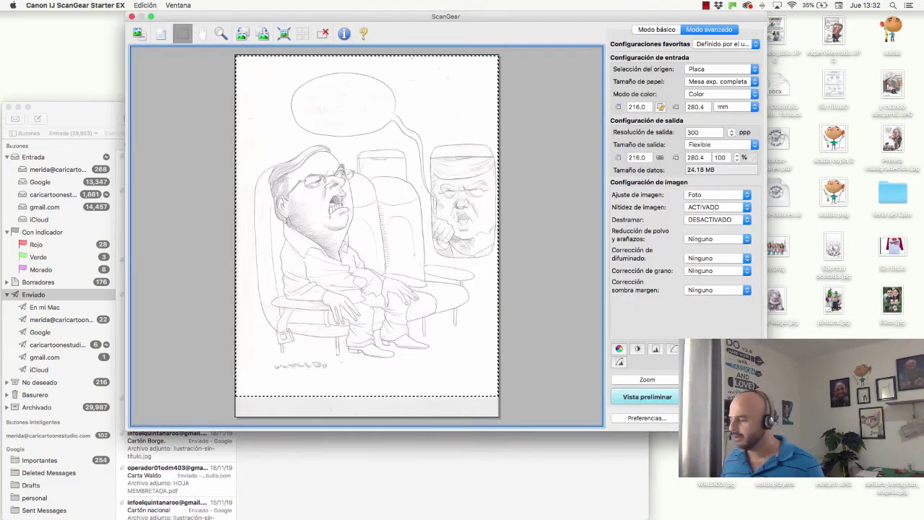
pyautogui.click(650, 399)
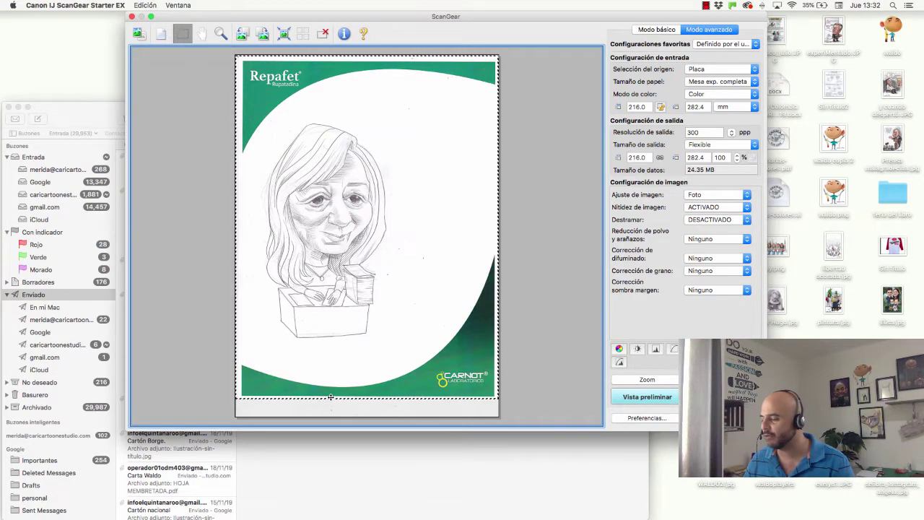
# - Crop the scan frame to 140.7 × 195.7 mm around the caricature and scan at 300 ppp
pyautogui.moveTo(329, 397); pyautogui.dragTo(325, 348)
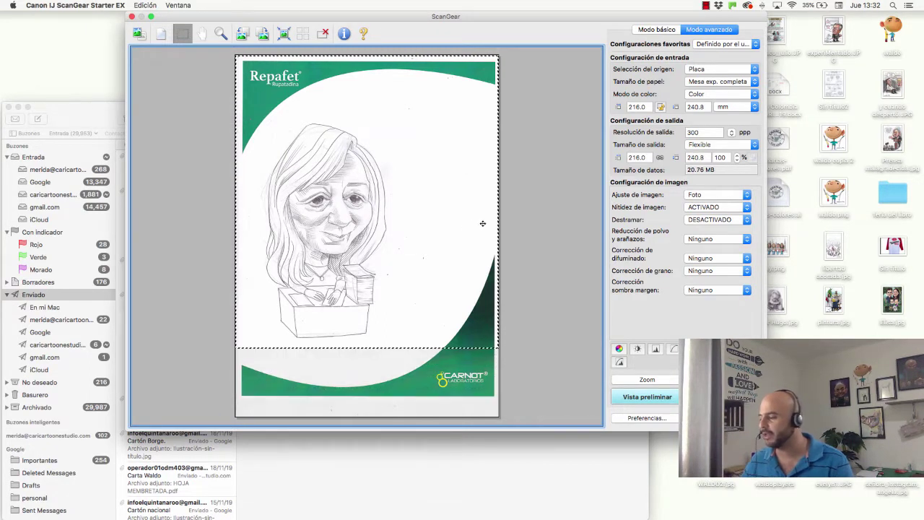
pyautogui.moveTo(498, 225); pyautogui.dragTo(422, 227)
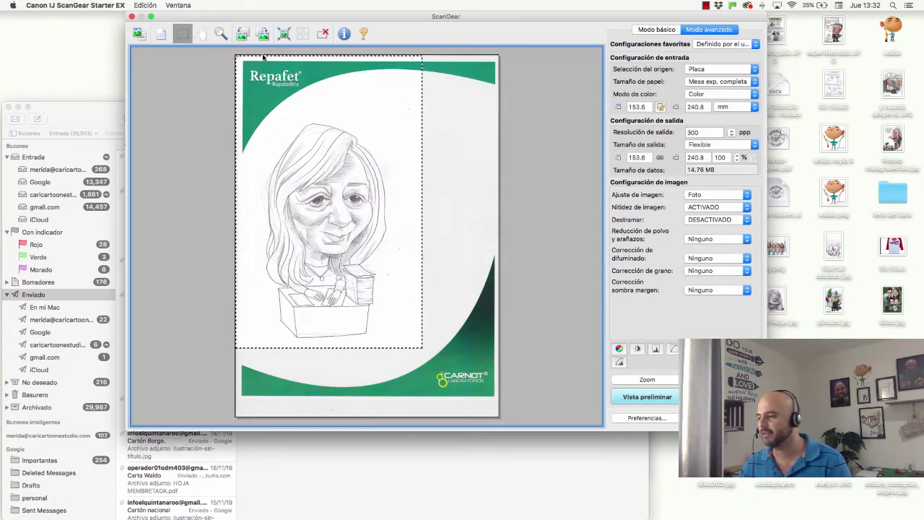
pyautogui.moveTo(262, 57)
pyautogui.mouseDown()
pyautogui.moveTo(265, 122)
pyautogui.moveTo(264, 110)
pyautogui.mouseUp()
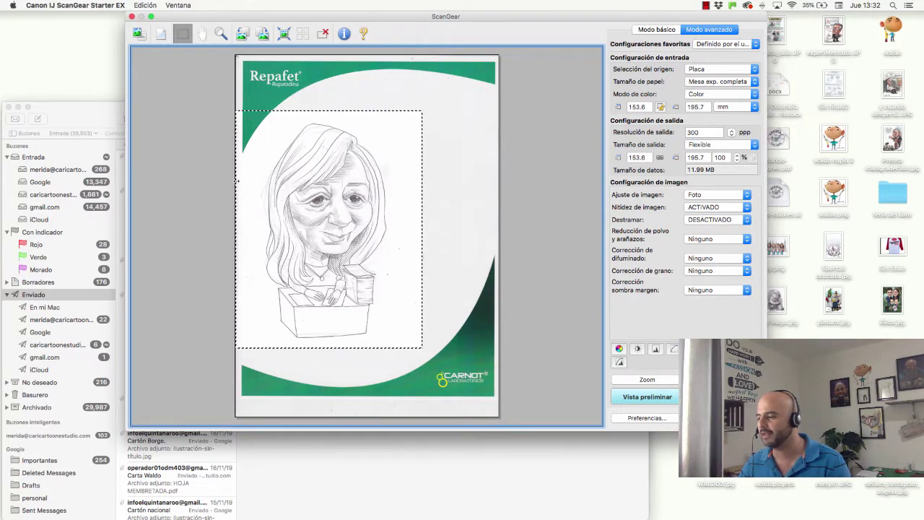
pyautogui.moveTo(237, 186); pyautogui.dragTo(265, 181)
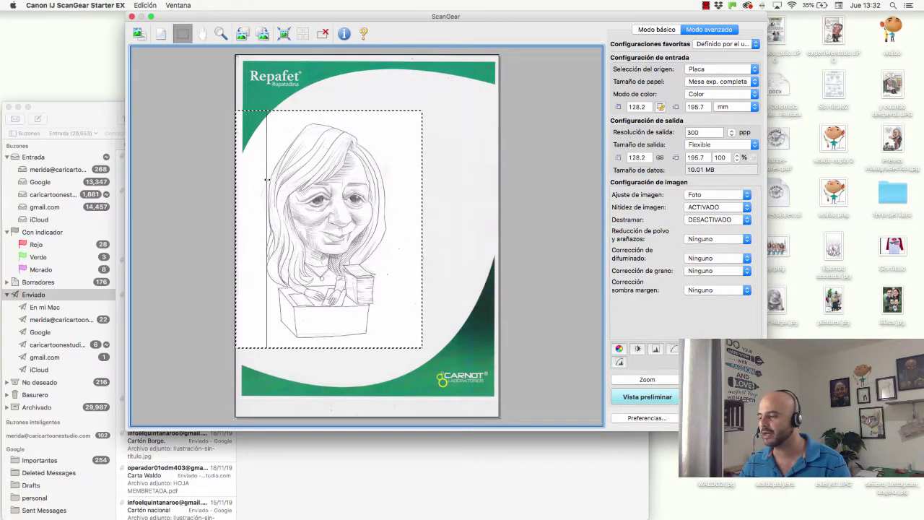
pyautogui.moveTo(265, 180); pyautogui.dragTo(251, 202)
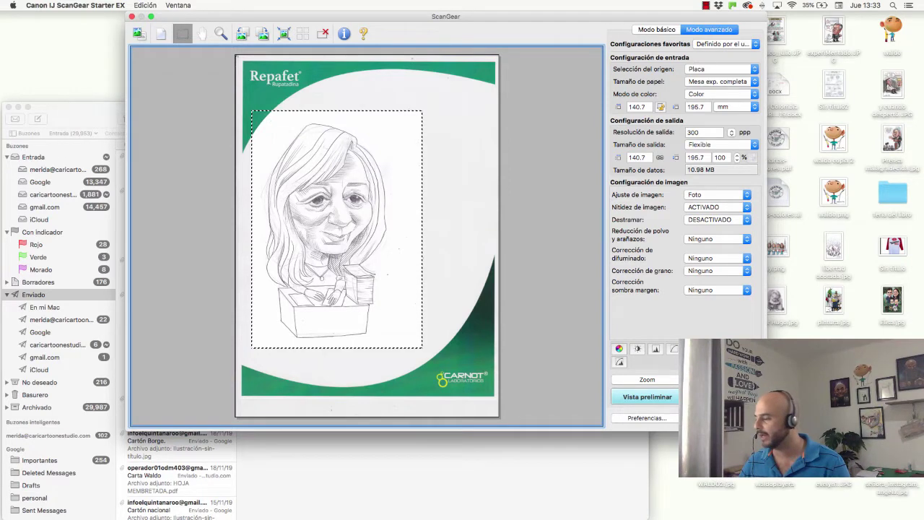
pyautogui.click(715, 396)
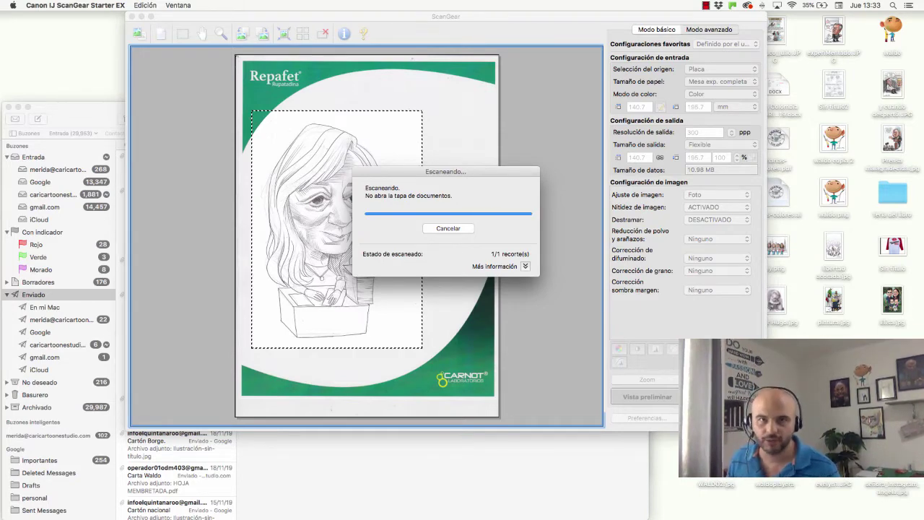
pyautogui.moveTo(29, 517)
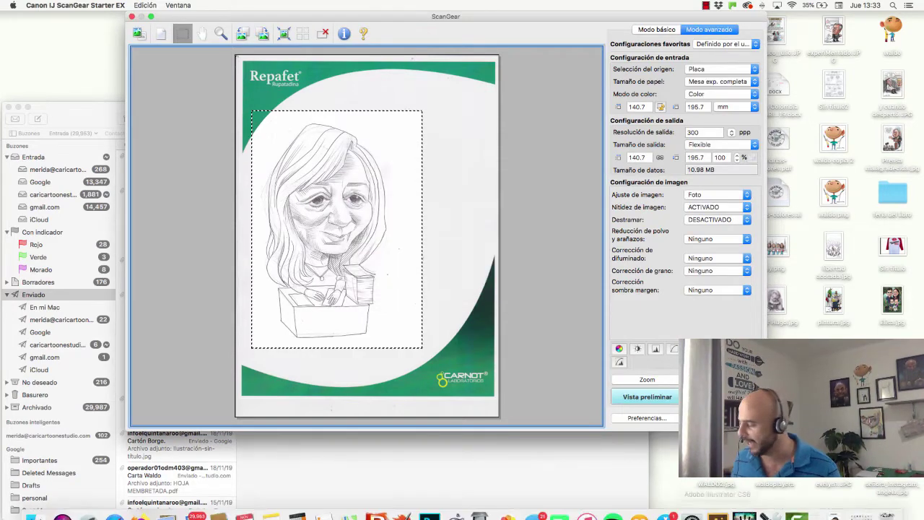
# - Open IMG_20191121_0001.jpg from the Imágenes folder in Adobe Photoshop CC 2019 via Abrir con
pyautogui.click(29, 501)
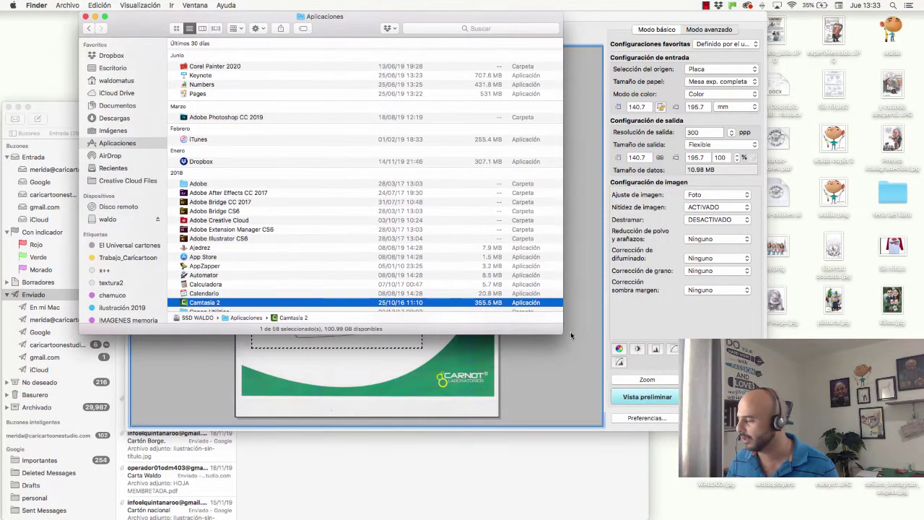
pyautogui.moveTo(562, 334); pyautogui.dragTo(610, 419)
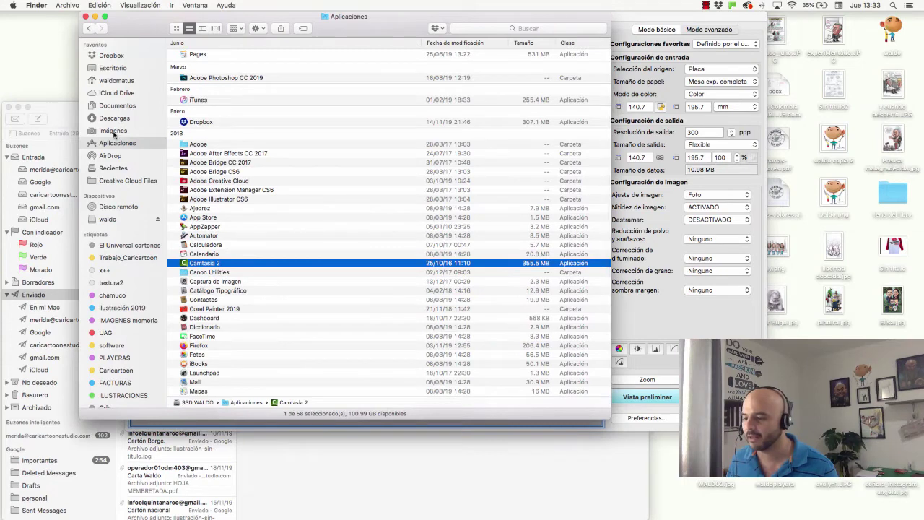
pyautogui.click(114, 130)
pyautogui.click(195, 67)
pyautogui.rightClick(198, 70)
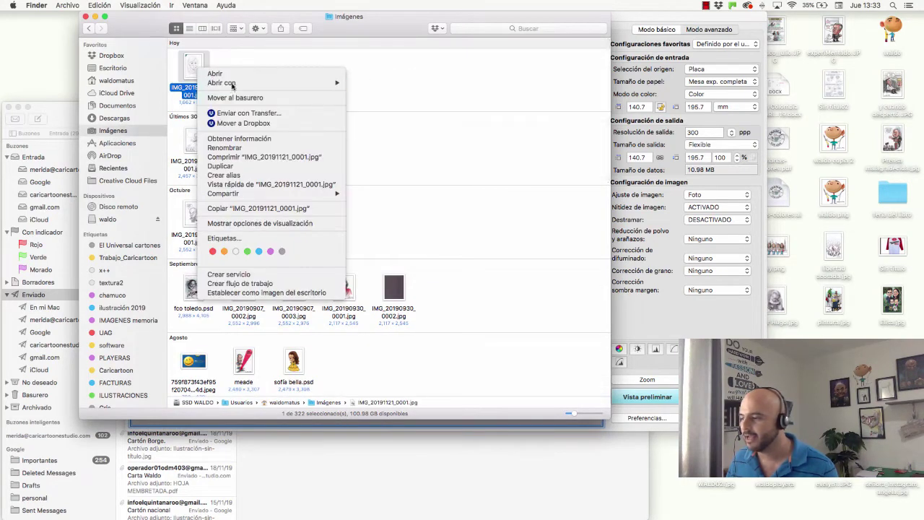
pyautogui.click(403, 112)
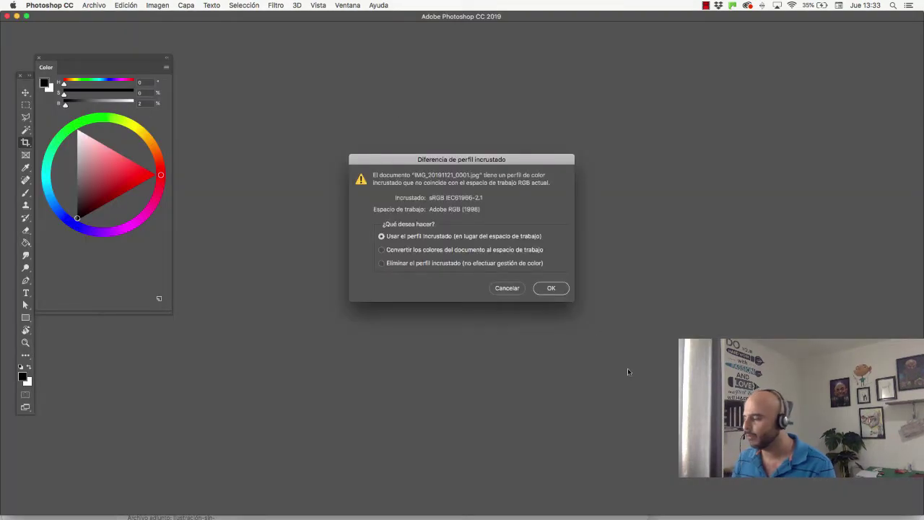
# - Keep the embedded profile and paint the green top-left corner white with a 68 px brush
pyautogui.press('Return')
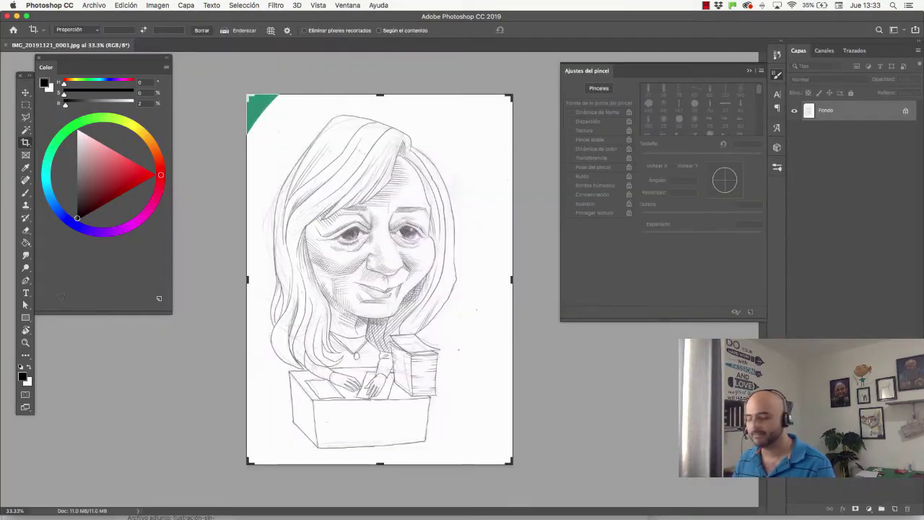
pyautogui.press('b')
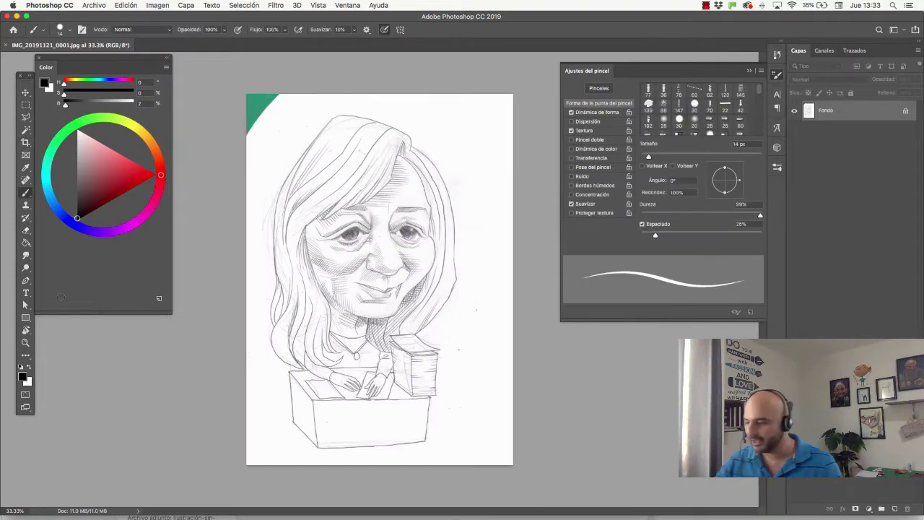
pyautogui.hotkey('ctrl', 'alt', '2')
pyautogui.moveTo(290, 139); pyautogui.dragTo(293, 118)
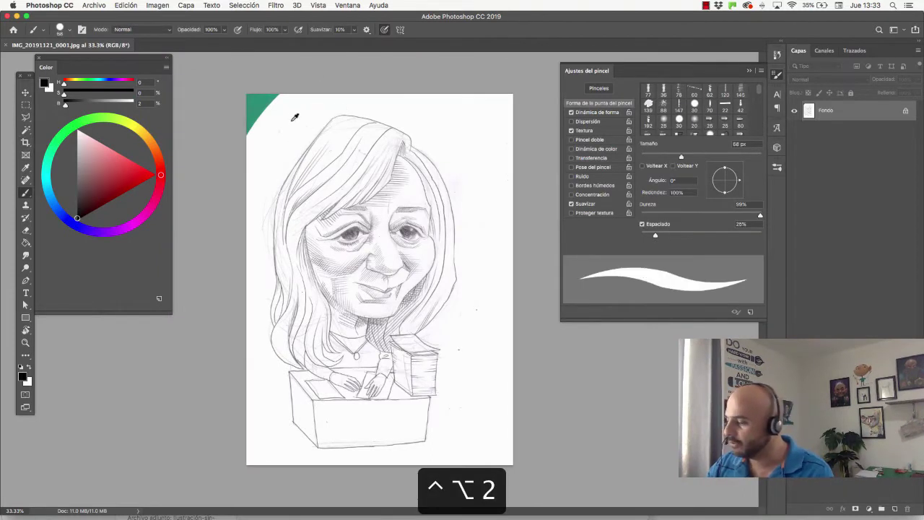
pyautogui.keyDown('alt'); pyautogui.click(293, 118); pyautogui.keyUp('alt')
pyautogui.moveTo(262, 91)
pyautogui.mouseDown()
pyautogui.moveTo(272, 97)
pyautogui.moveTo(224, 136)
pyautogui.mouseUp()
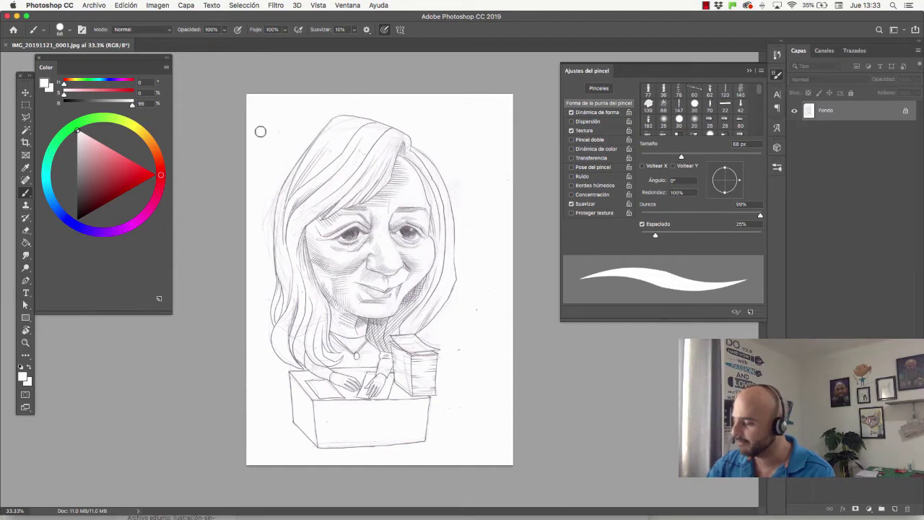
pyautogui.hotkey('ctrl', 'alt', '2')
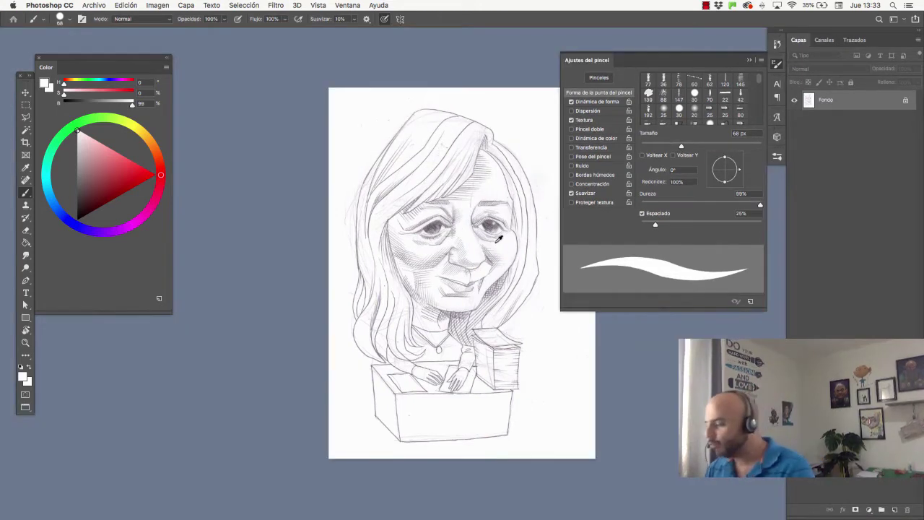
# - Zoom in on the caricature's face and shrink the brush to 48 px
pyautogui.scroll(3, 489, 243)
pyautogui.scroll(-4, 502, 224)
pyautogui.scroll(2, 520, 209)
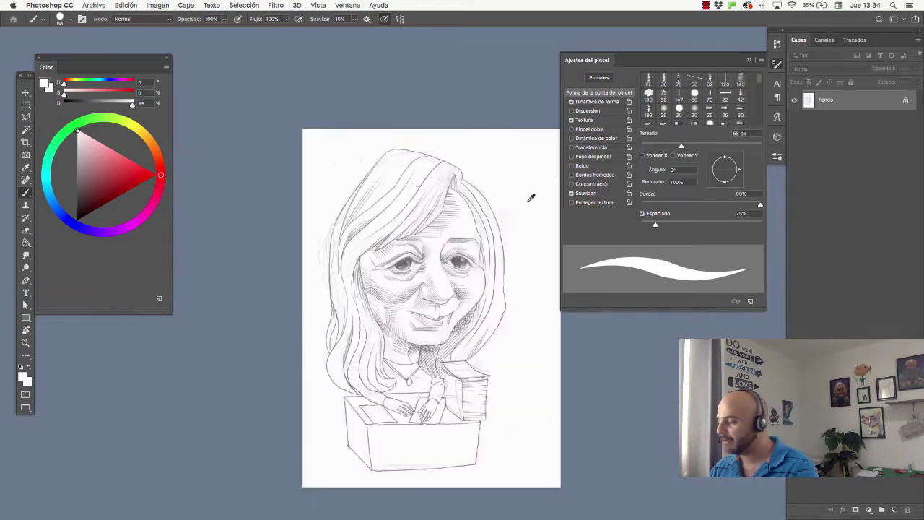
pyautogui.scroll(-2, 520, 209)
pyautogui.scroll(2, 507, 235)
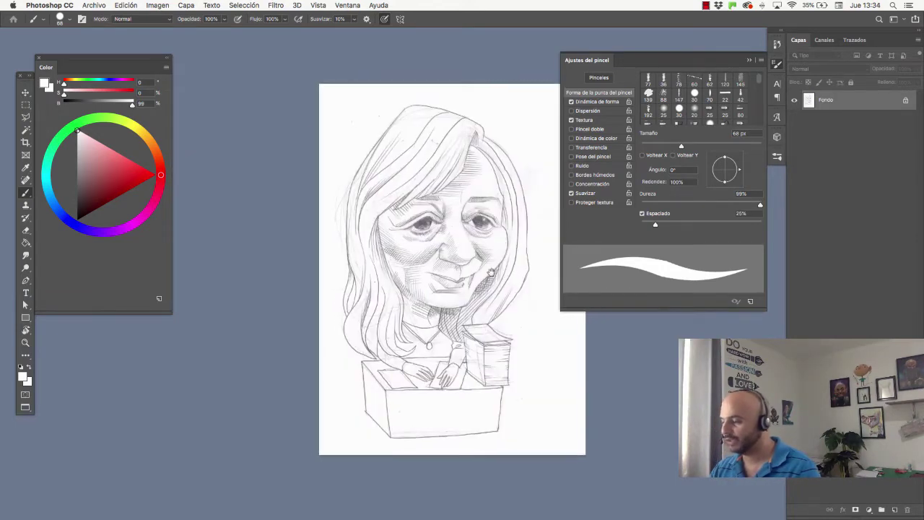
pyautogui.hscroll(5, 410, 244)
pyautogui.scroll(3, 432, 242)
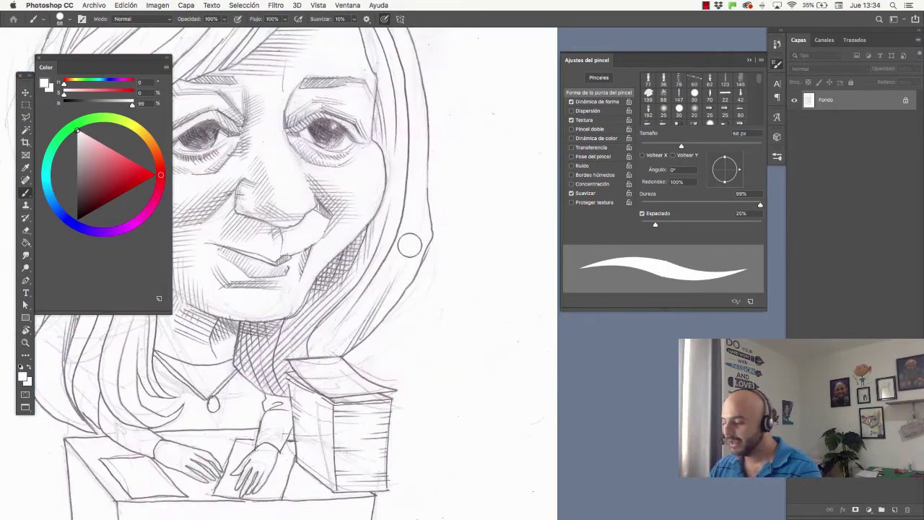
pyautogui.scroll(2, 409, 243)
pyautogui.moveTo(467, 374)
pyautogui.mouseDown()
pyautogui.moveTo(520, 400)
pyautogui.moveTo(501, 344)
pyautogui.mouseUp()
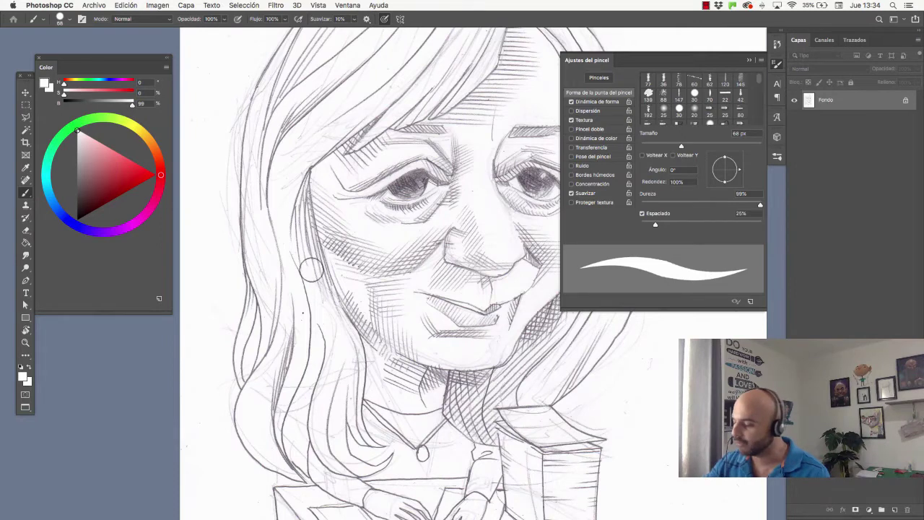
pyautogui.moveTo(320, 254); pyautogui.dragTo(316, 254)
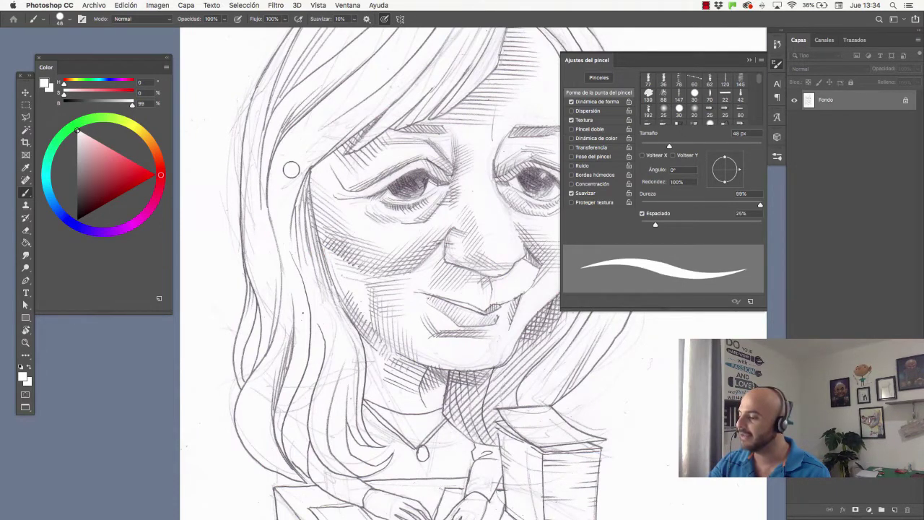
# - Pan back out so the whole drawing is centred in the window
pyautogui.moveTo(489, 205); pyautogui.dragTo(303, 415)
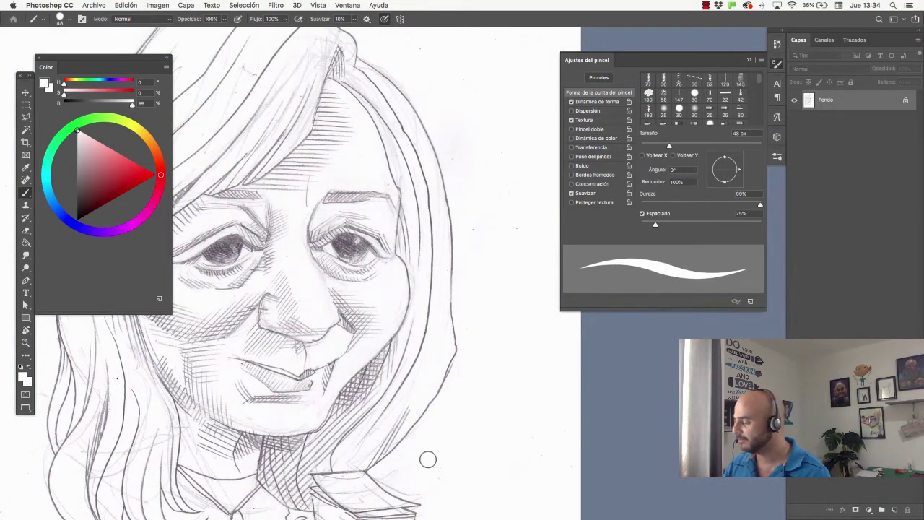
pyautogui.scroll(-10, 498, 387)
pyautogui.scroll(3, 483, 357)
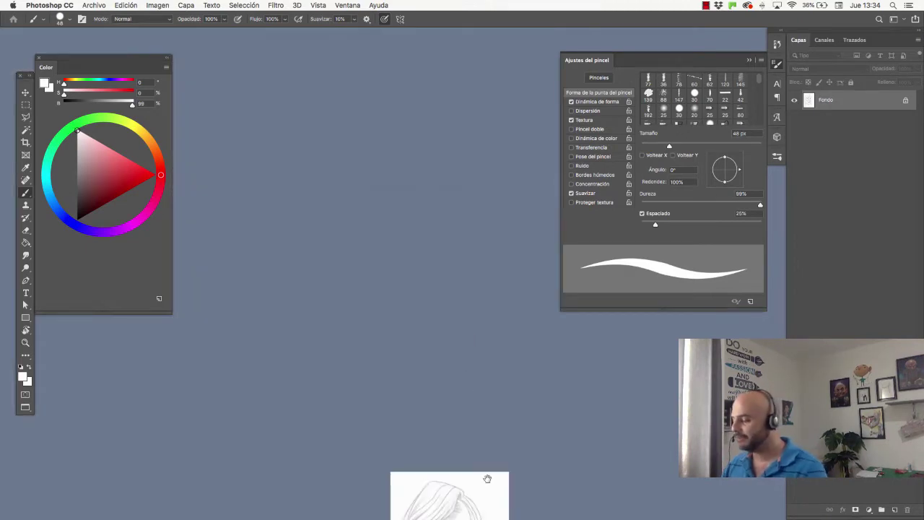
pyautogui.moveTo(488, 479); pyautogui.dragTo(427, 216)
pyautogui.scroll(3, 428, 234)
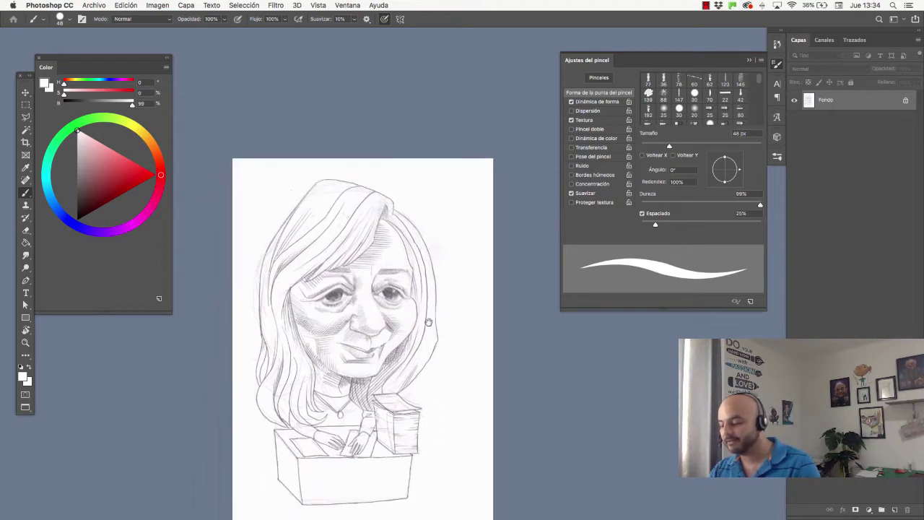
pyautogui.moveTo(409, 357); pyautogui.dragTo(441, 322)
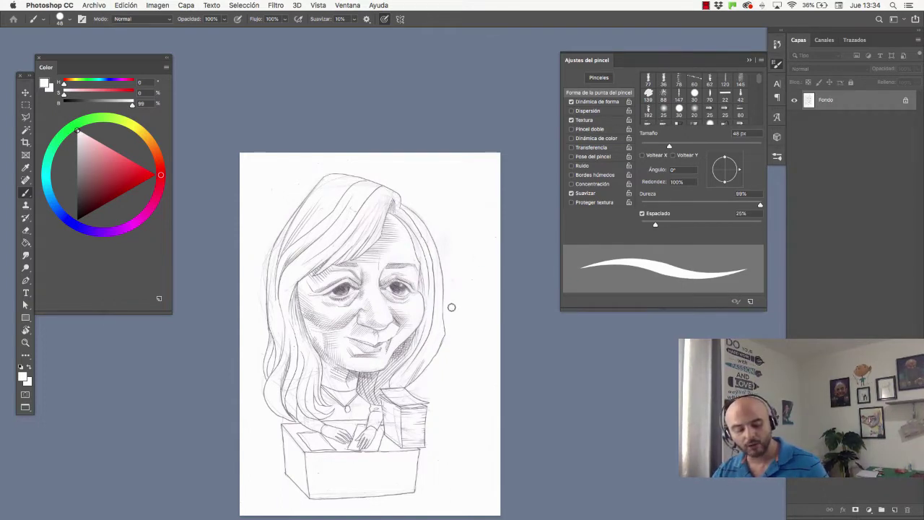
# - Apply Levels with input values 0, 0.61 and 248 to darken the pencil lines
pyautogui.press('l')
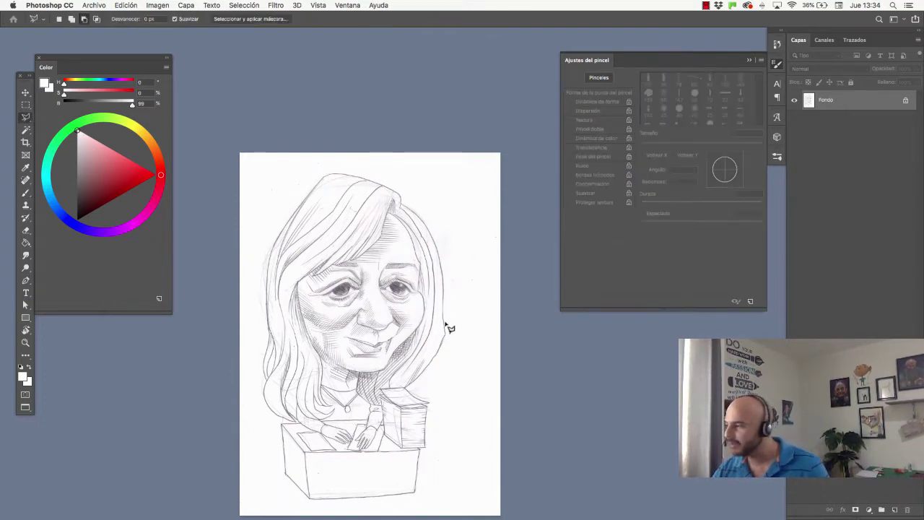
pyautogui.press('super+l')
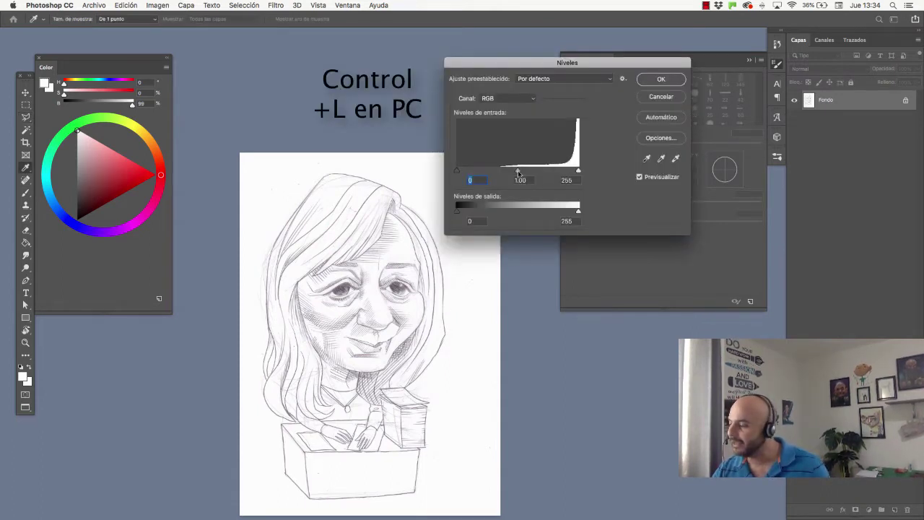
pyautogui.moveTo(518, 170)
pyautogui.mouseDown()
pyautogui.moveTo(576, 174)
pyautogui.moveTo(531, 172)
pyautogui.mouseUp()
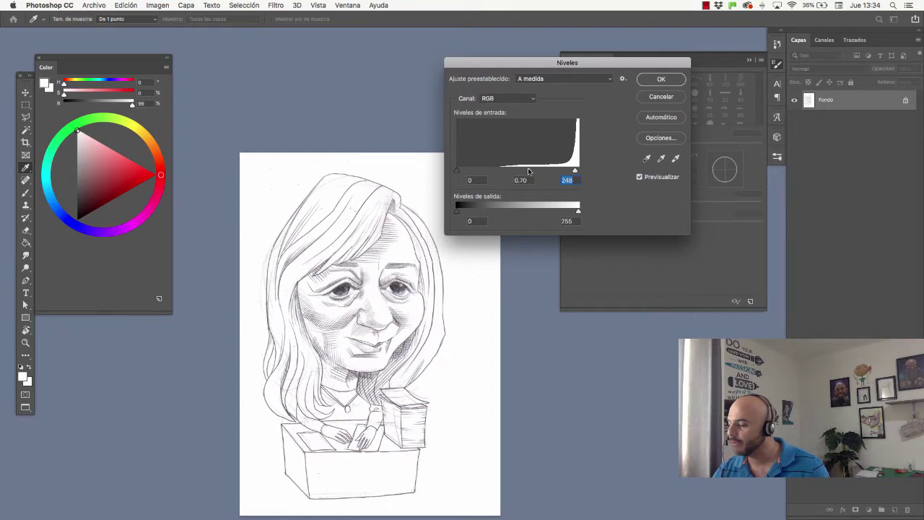
pyautogui.click(528, 171)
pyautogui.scroll(3, 430, 218)
pyautogui.scroll(-1, 430, 218)
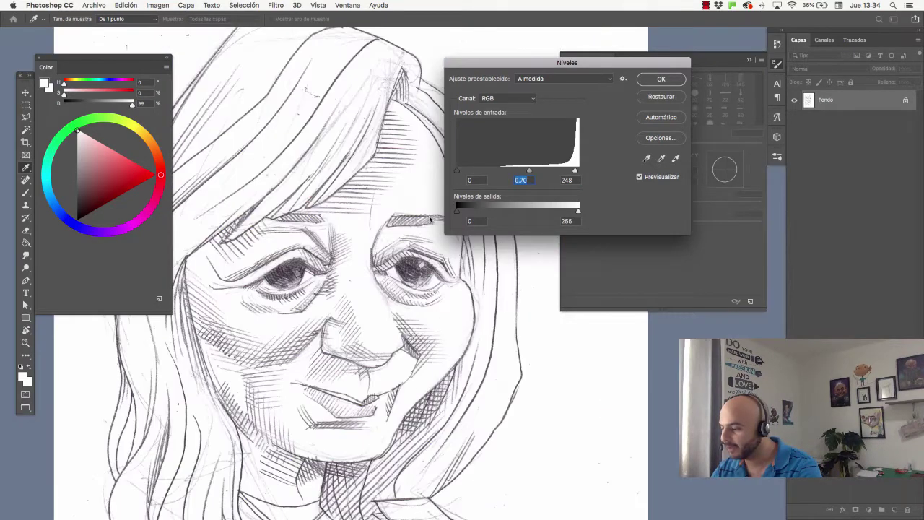
pyautogui.moveTo(529, 172); pyautogui.dragTo(532, 173)
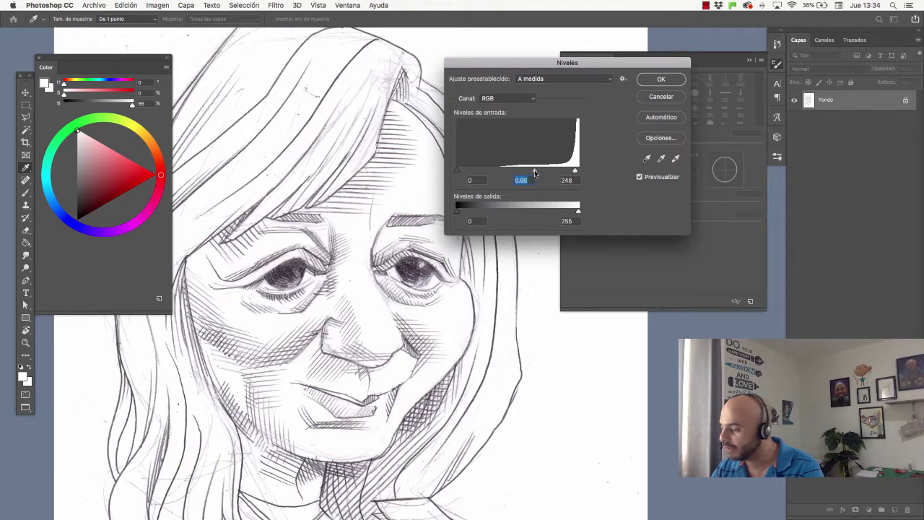
pyautogui.scroll(-2, 413, 324)
pyautogui.scroll(5, 412, 324)
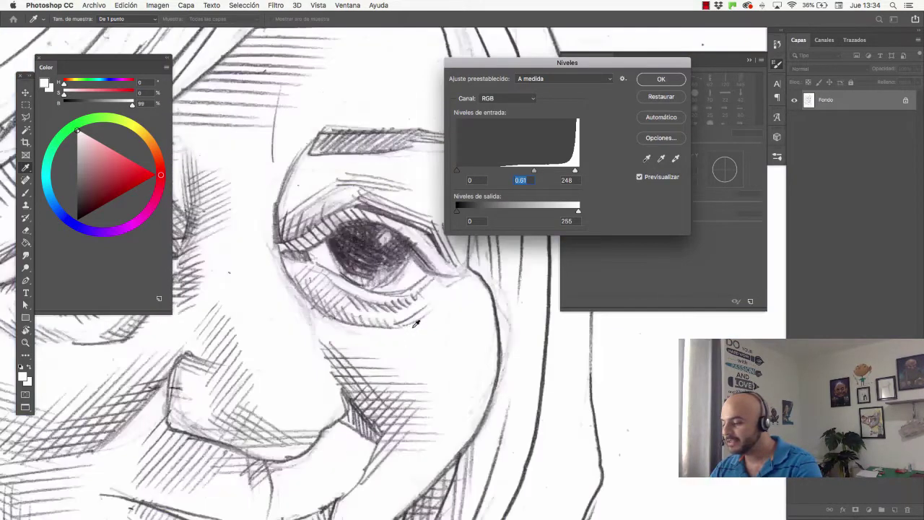
pyautogui.scroll(3, 416, 325)
pyautogui.scroll(-3, 415, 325)
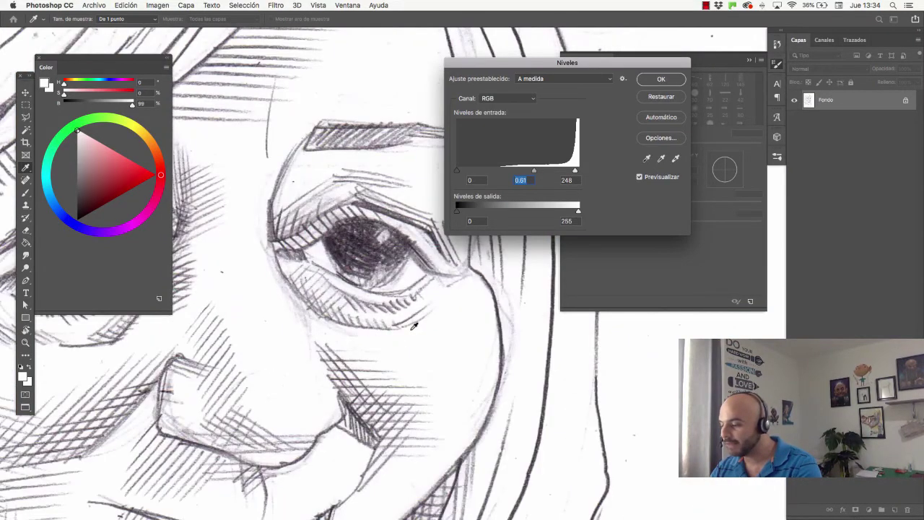
pyautogui.click(350, 240)
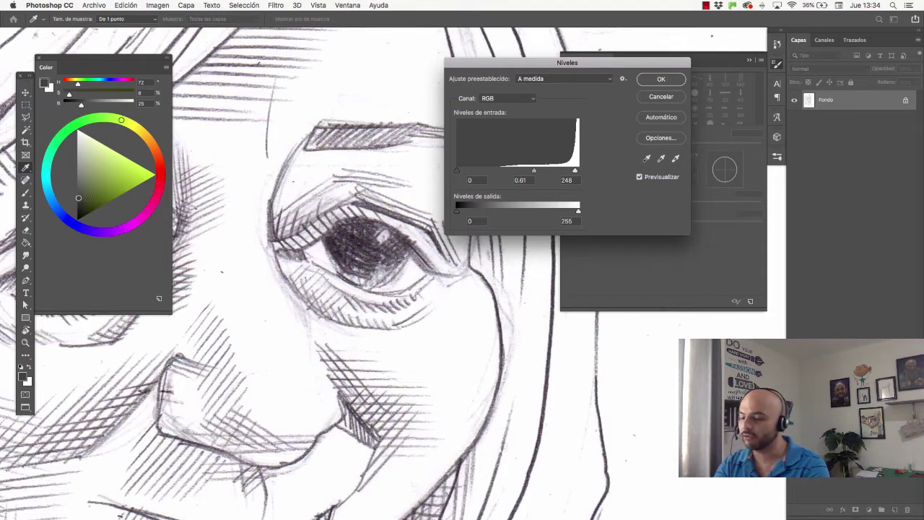
pyautogui.click(358, 244)
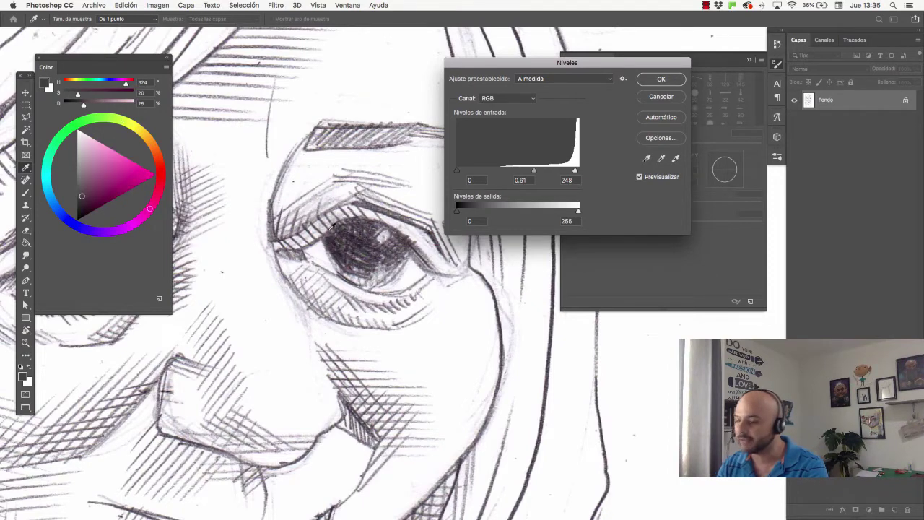
pyautogui.click(361, 246)
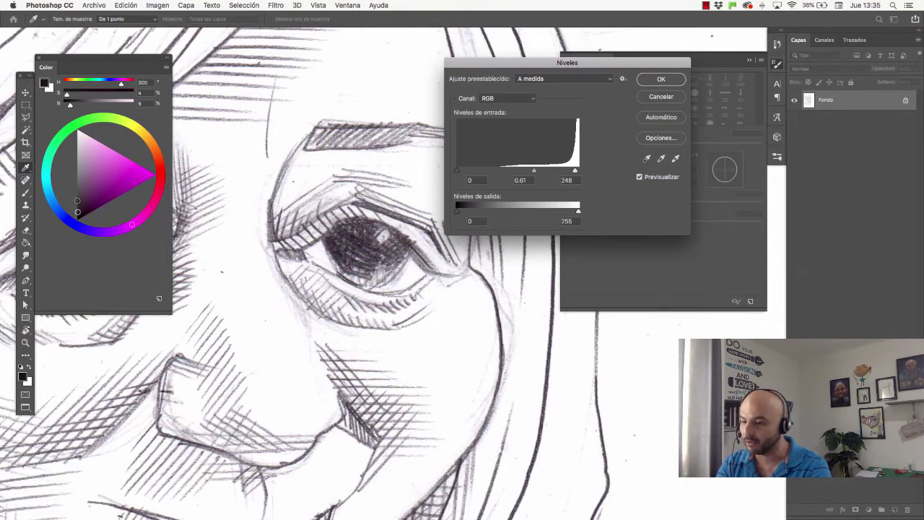
pyautogui.click(658, 79)
# - Pick the Lasso tool and zoom in and out across the darkened sketch
pyautogui.press('l')
pyautogui.scroll(-5, 437, 321)
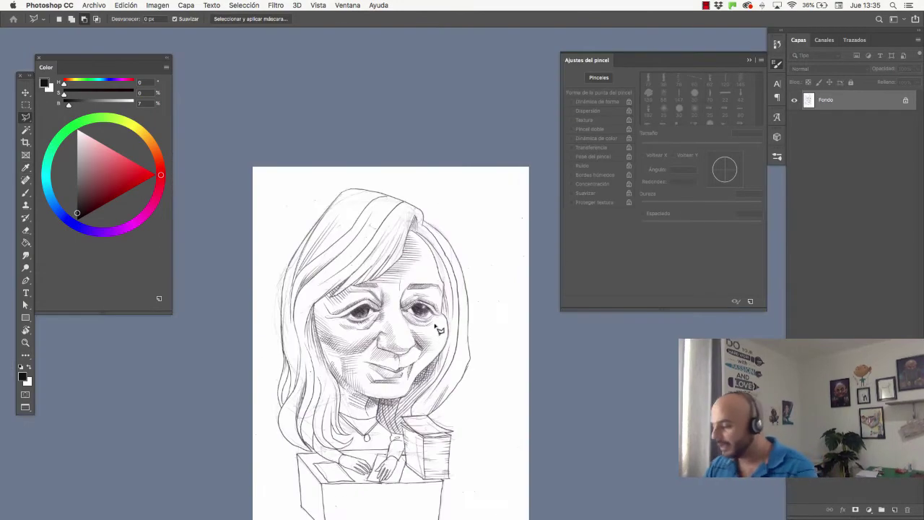
pyautogui.scroll(-2, 426, 311)
pyautogui.scroll(-3, 411, 296)
pyautogui.scroll(-3, 408, 293)
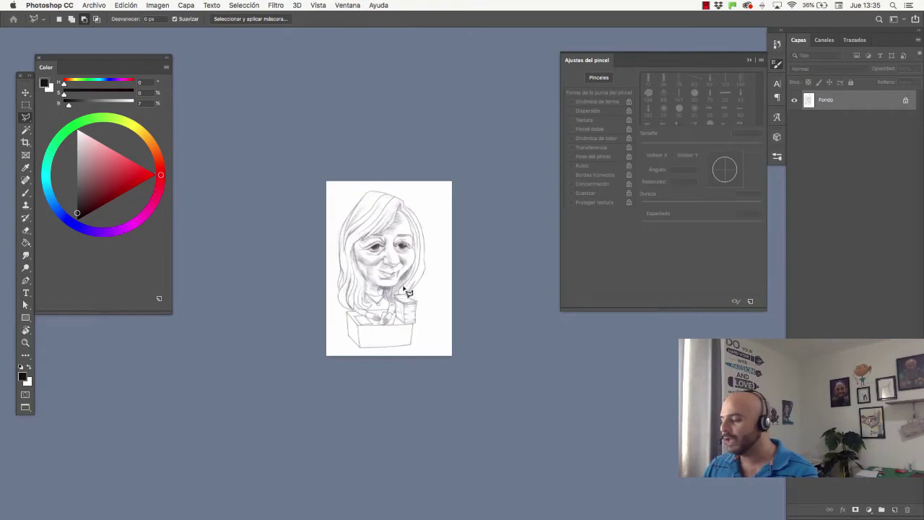
pyautogui.scroll(5, 408, 292)
pyautogui.scroll(-5, 408, 292)
pyautogui.scroll(5, 408, 292)
pyautogui.scroll(-5, 408, 292)
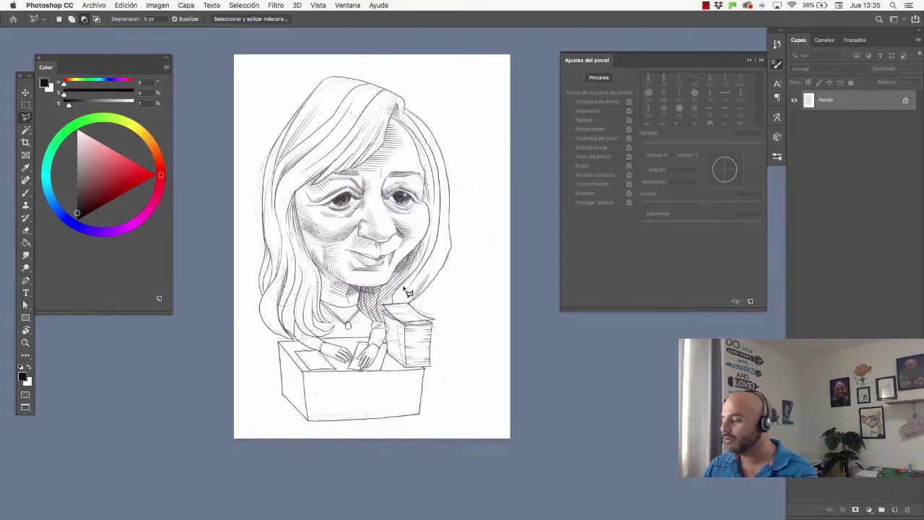
pyautogui.scroll(-3, 408, 292)
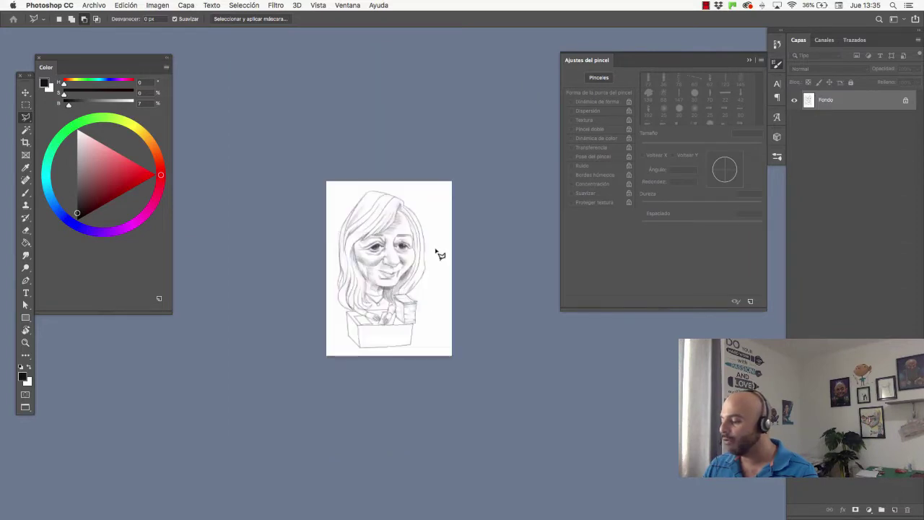
pyautogui.scroll(5, 439, 256)
pyautogui.scroll(-5, 448, 231)
pyautogui.scroll(5, 443, 238)
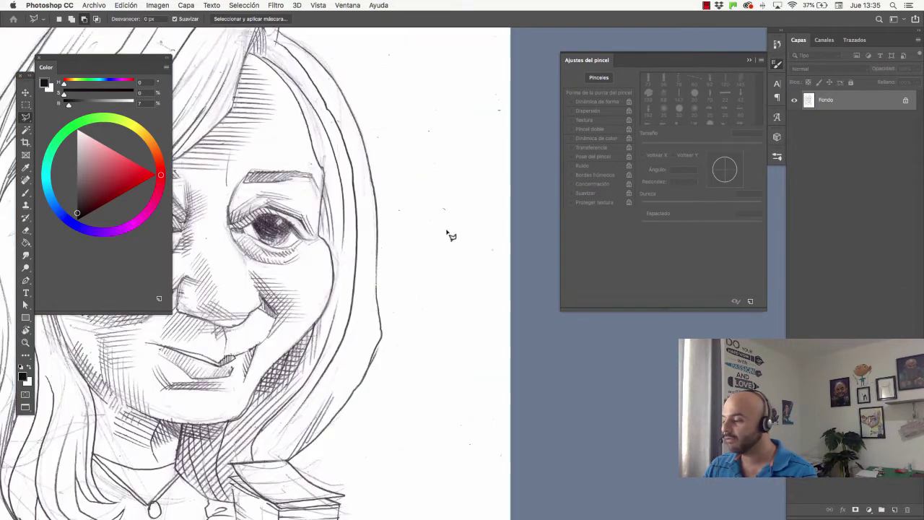
pyautogui.press('e')
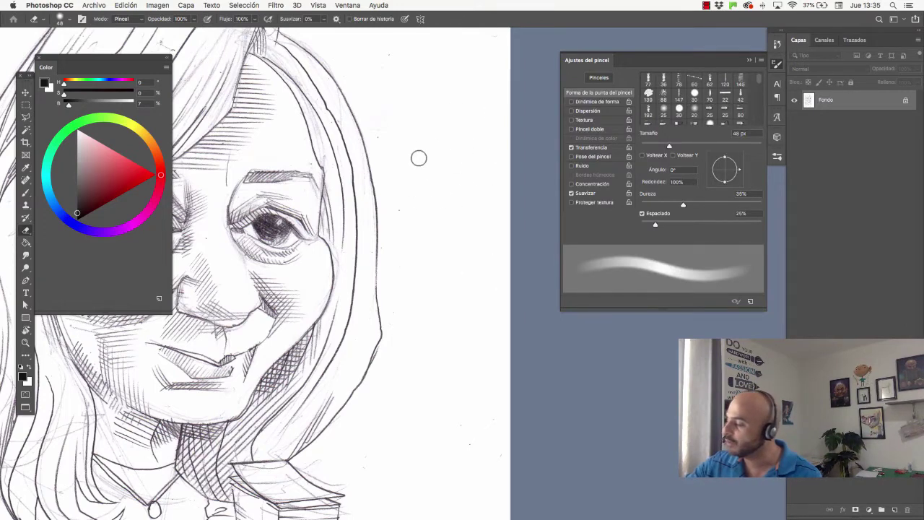
pyautogui.moveTo(406, 152); pyautogui.dragTo(614, 351)
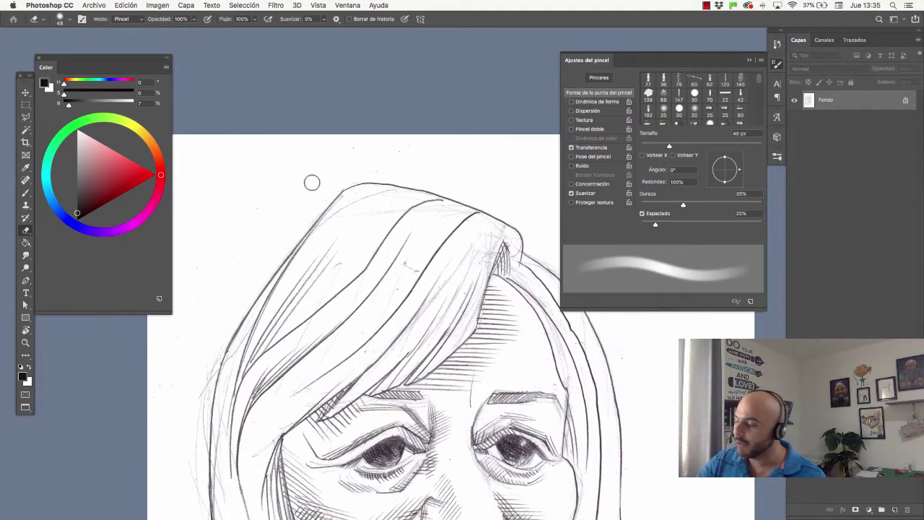
pyautogui.moveTo(275, 332); pyautogui.dragTo(433, 102)
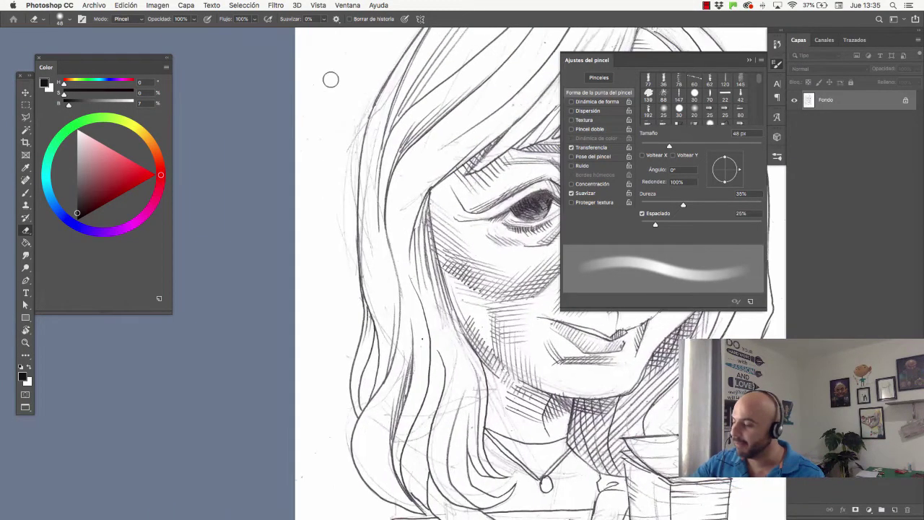
pyautogui.scroll(-2, 328, 270)
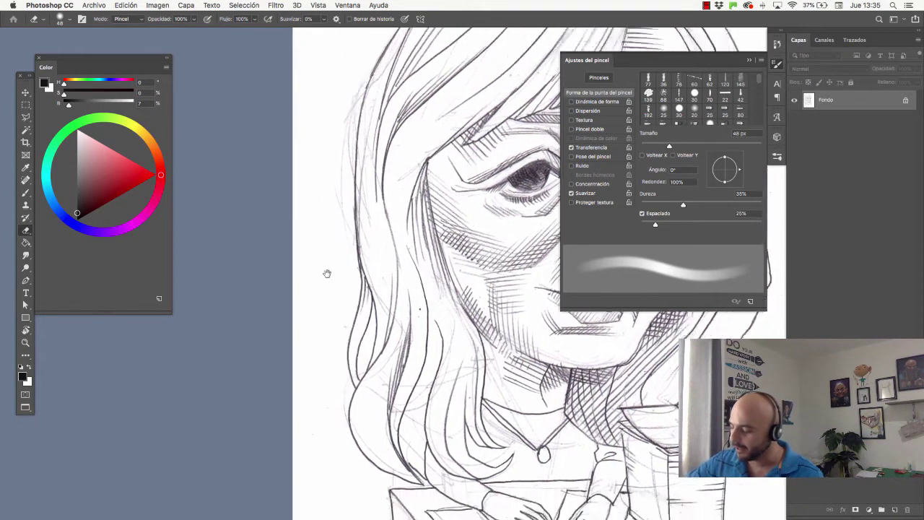
pyautogui.scroll(-8, 328, 217)
pyautogui.scroll(-2, 325, 231)
pyautogui.scroll(-9, 344, 202)
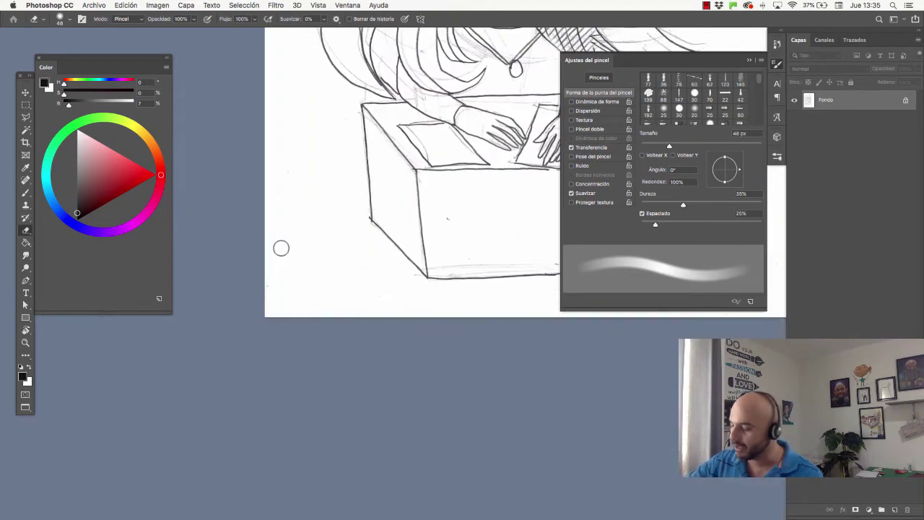
pyautogui.scroll(3, 315, 238)
pyautogui.hscroll(3, 315, 237)
pyautogui.scroll(4, 554, 344)
pyautogui.hscroll(4, 555, 343)
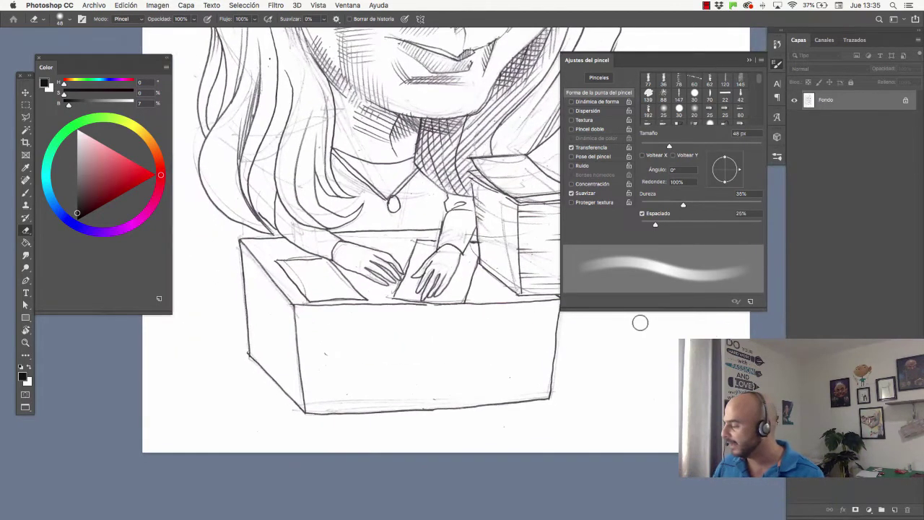
pyautogui.scroll(-3, 478, 304)
pyautogui.scroll(5, 517, 188)
pyautogui.hscroll(6, 517, 187)
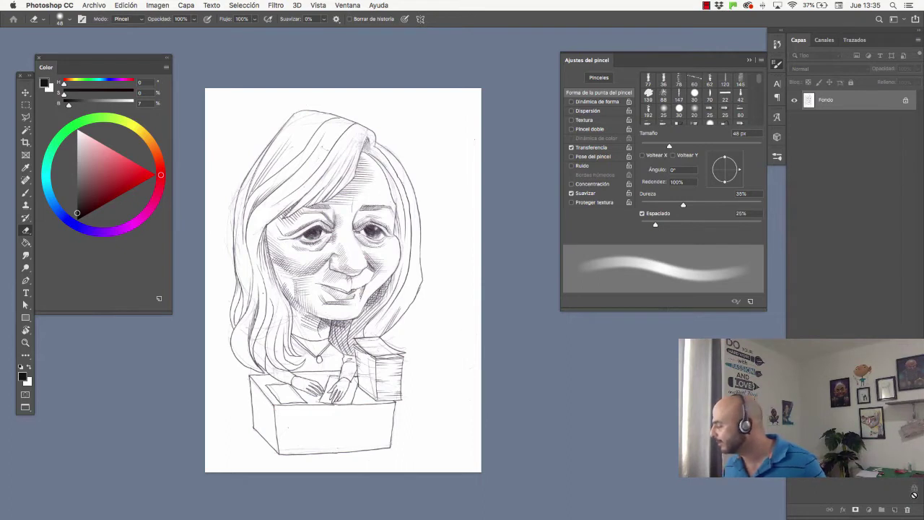
# - Unlock Fondo as Capa 0, put an empty Capa 1 beneath it, and mask Capa 0 in white
pyautogui.click(905, 102)
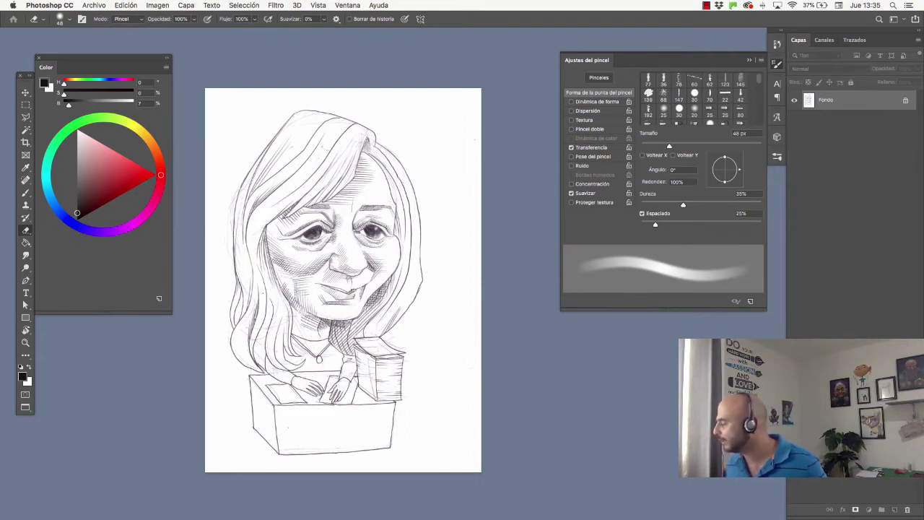
pyautogui.click(895, 510)
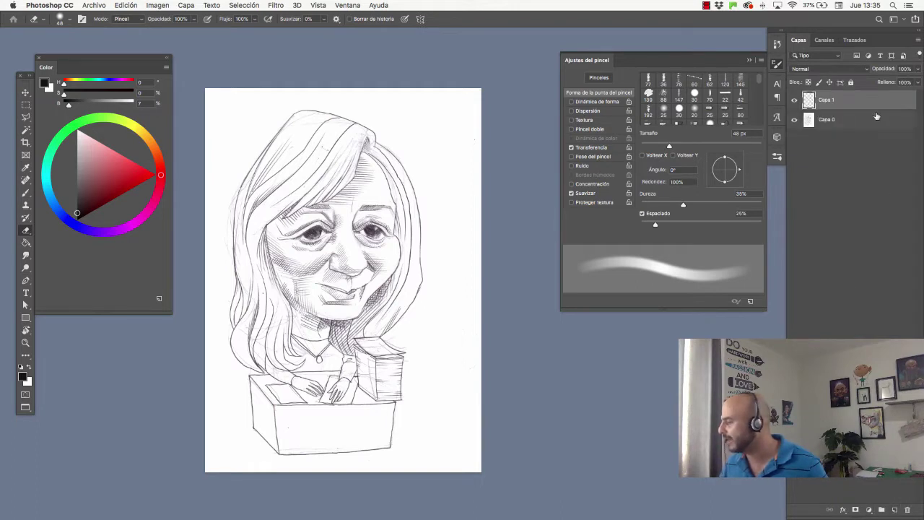
pyautogui.moveTo(836, 107); pyautogui.dragTo(825, 157)
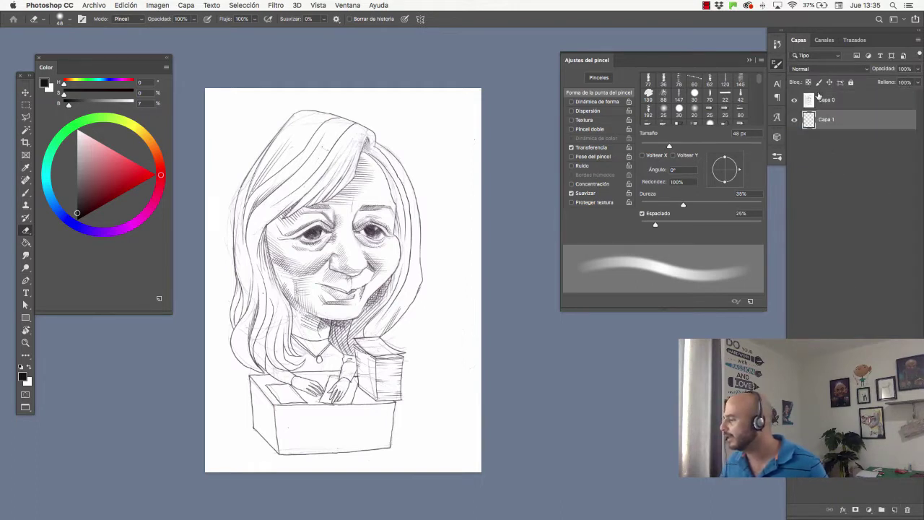
pyautogui.click(822, 100)
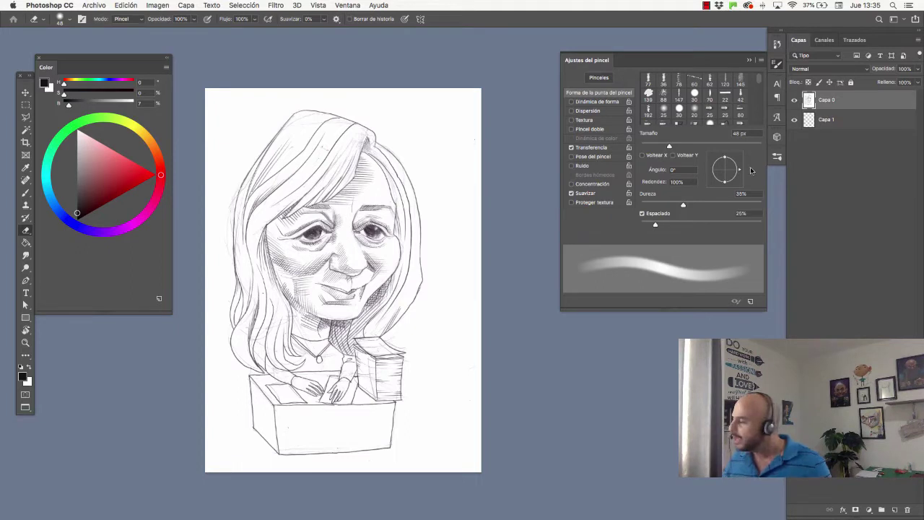
pyautogui.click(855, 510)
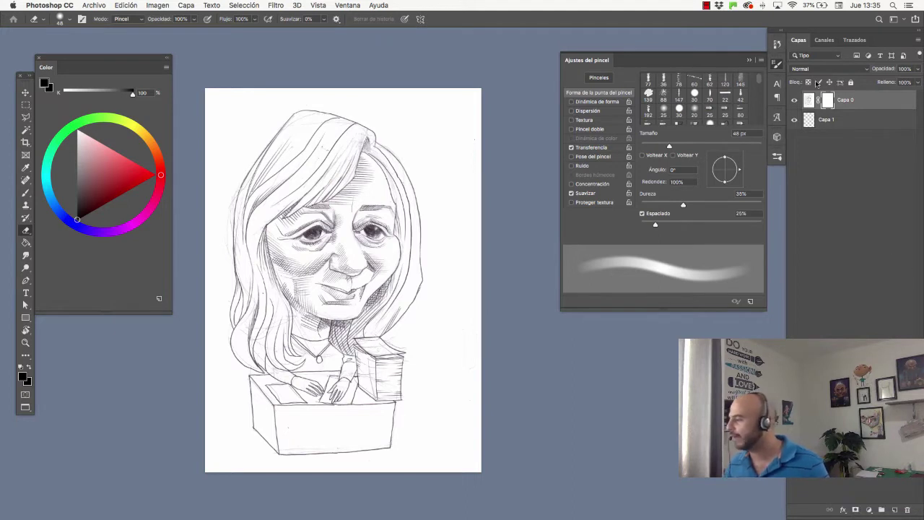
# - Target Capa 0's image thumbnail rather than its mask and select all with Cmd+A
pyautogui.click(810, 101)
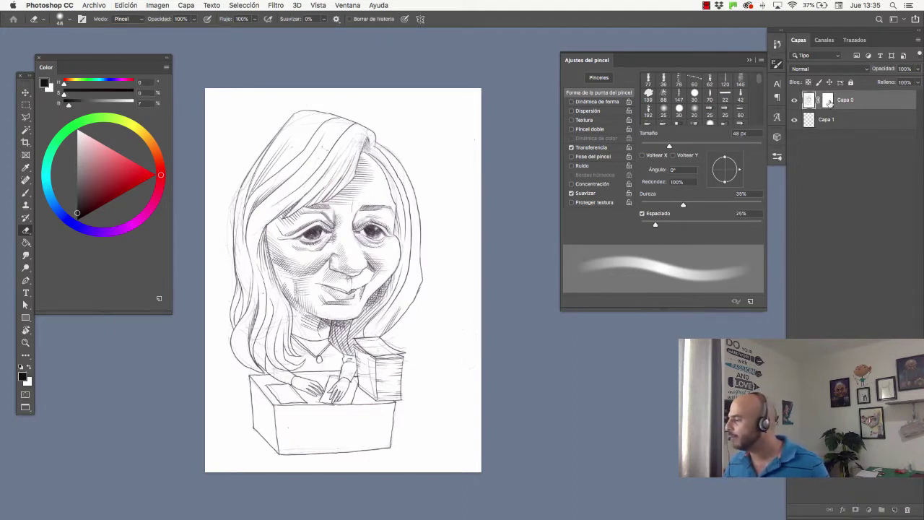
pyautogui.click(828, 101)
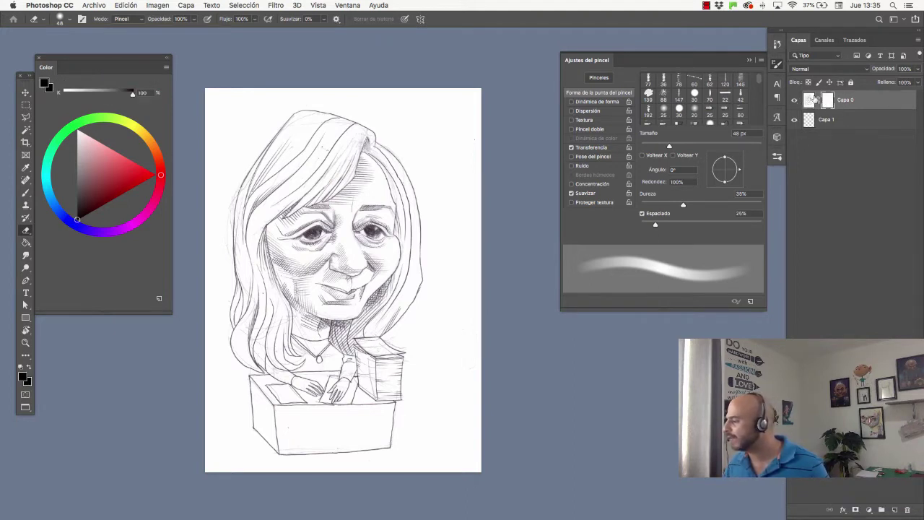
pyautogui.click(810, 101)
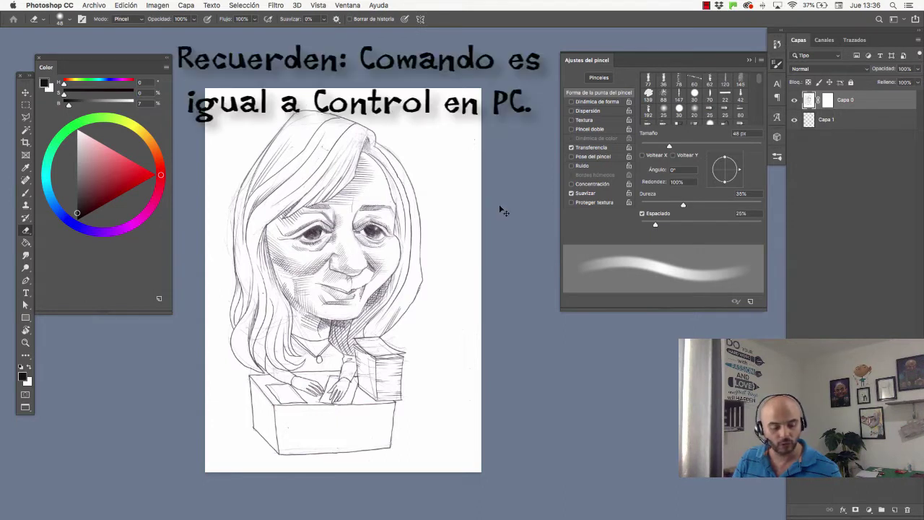
pyautogui.press('super+a')
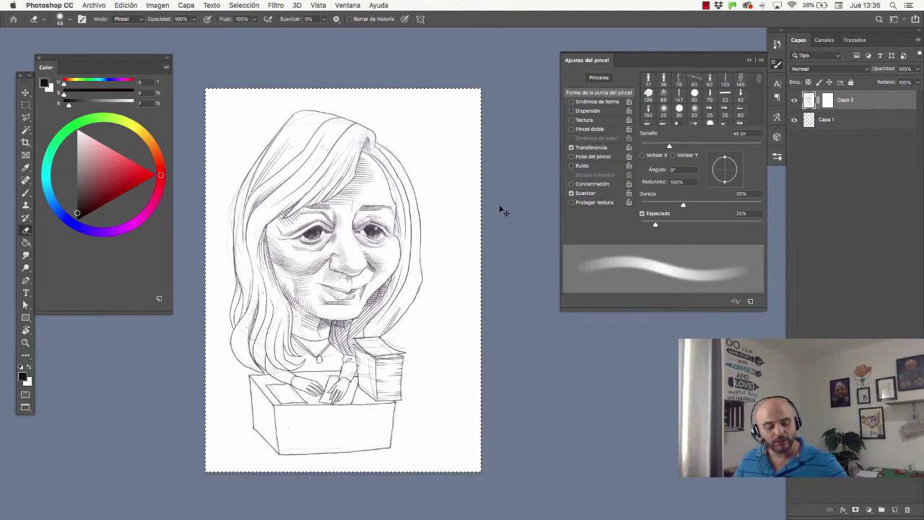
# - Copy the sketch, paste it into Capa 0's layer mask, and reselect Capa 0's image
pyautogui.press('super+c')
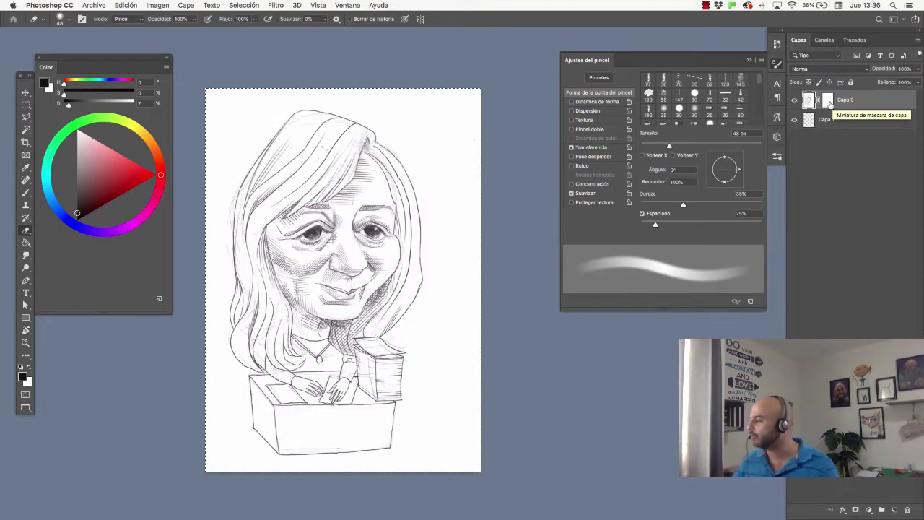
pyautogui.click(829, 101)
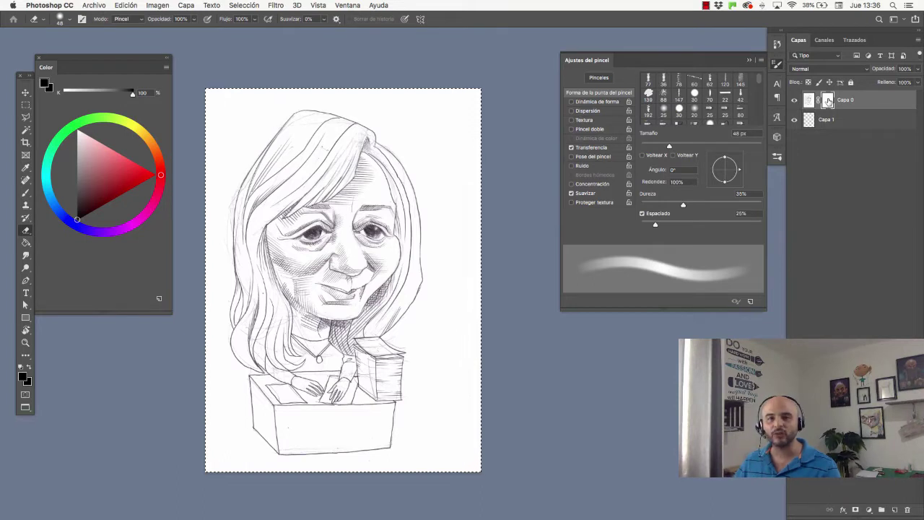
pyautogui.keyDown('alt'); pyautogui.click(828, 101); pyautogui.keyUp('alt')
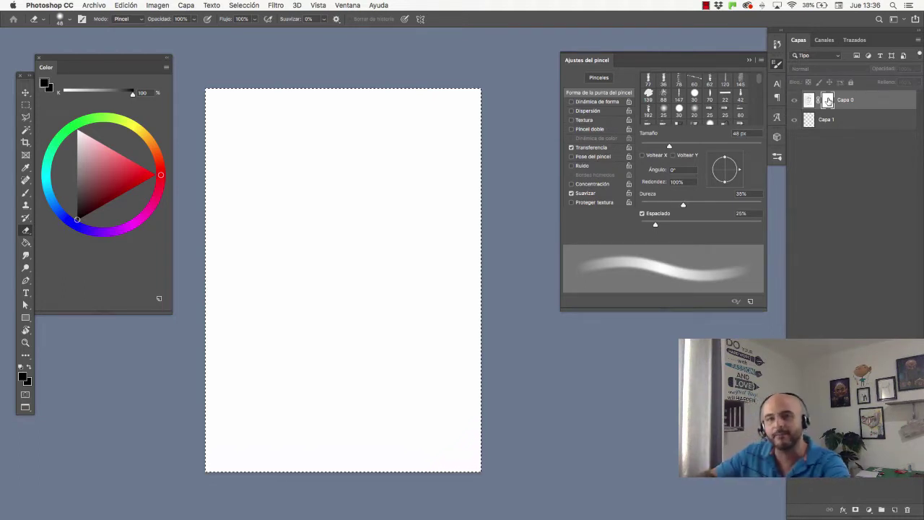
pyautogui.press('super+v')
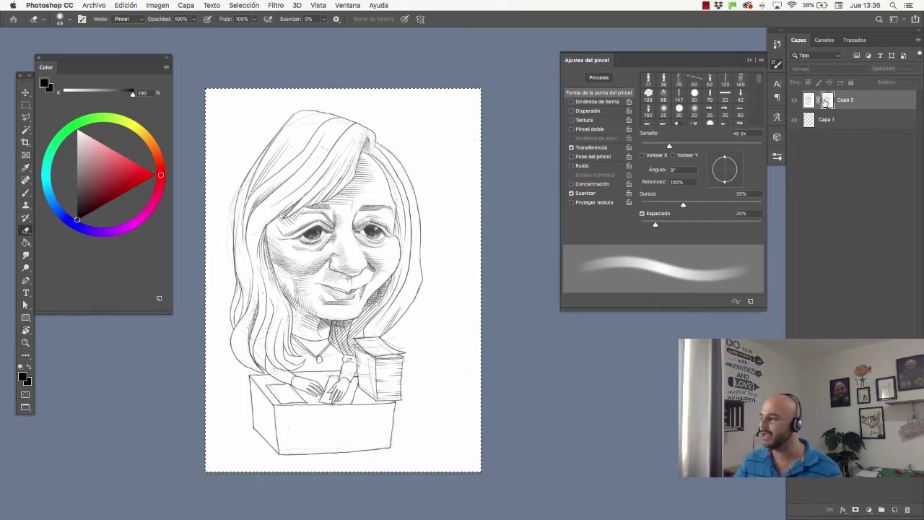
pyautogui.click(810, 101)
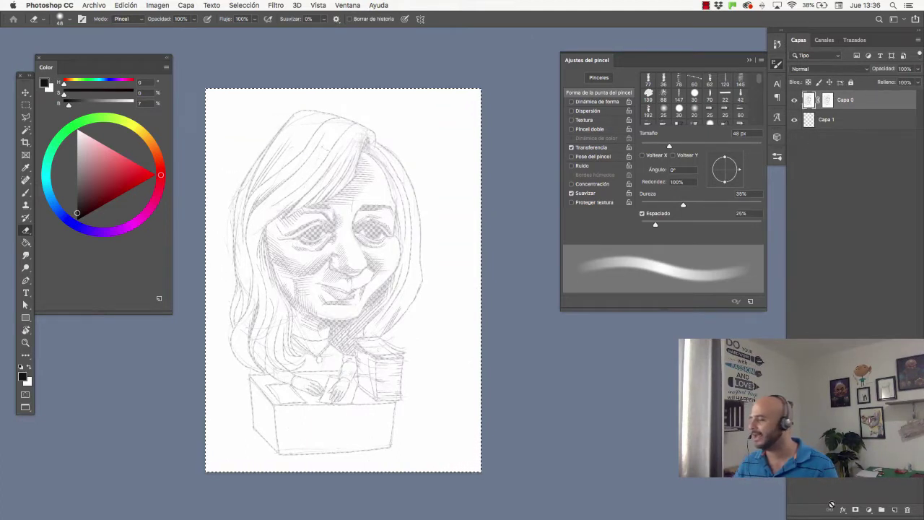
# - Deselect, then select all of Capa 0's pixels and delete them, keeping its mask
pyautogui.press('super+d')
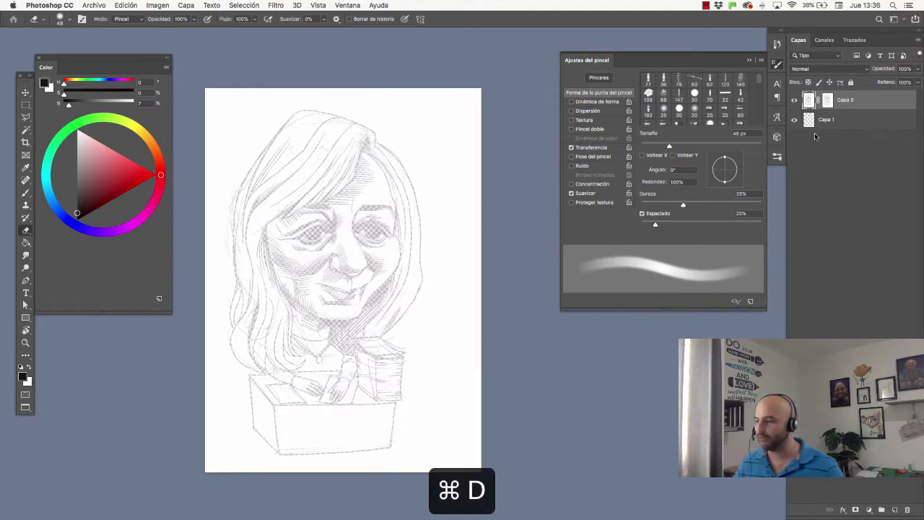
pyautogui.click(827, 100)
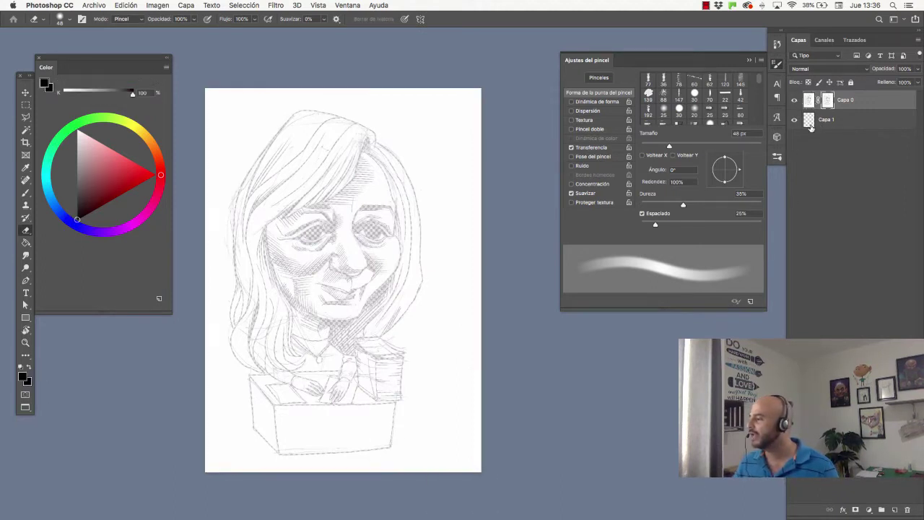
pyautogui.click(809, 100)
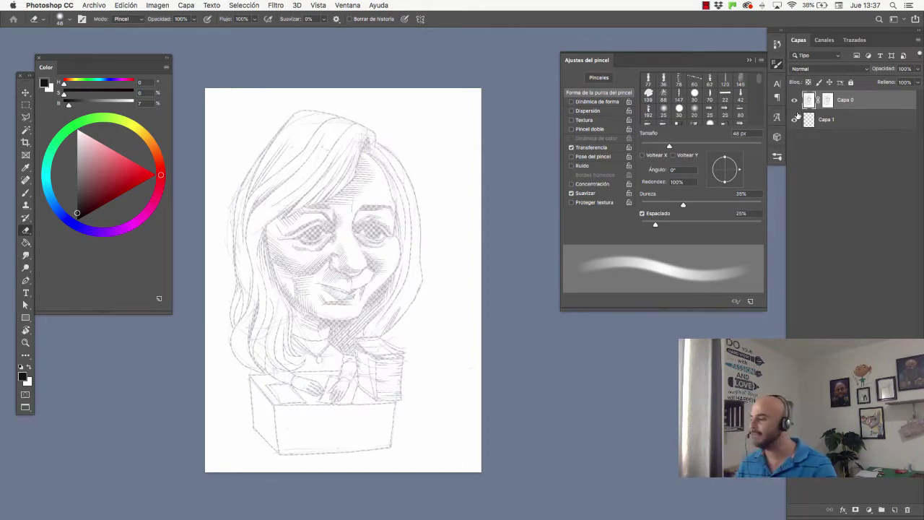
pyautogui.press('super+a')
pyautogui.press('Delete')
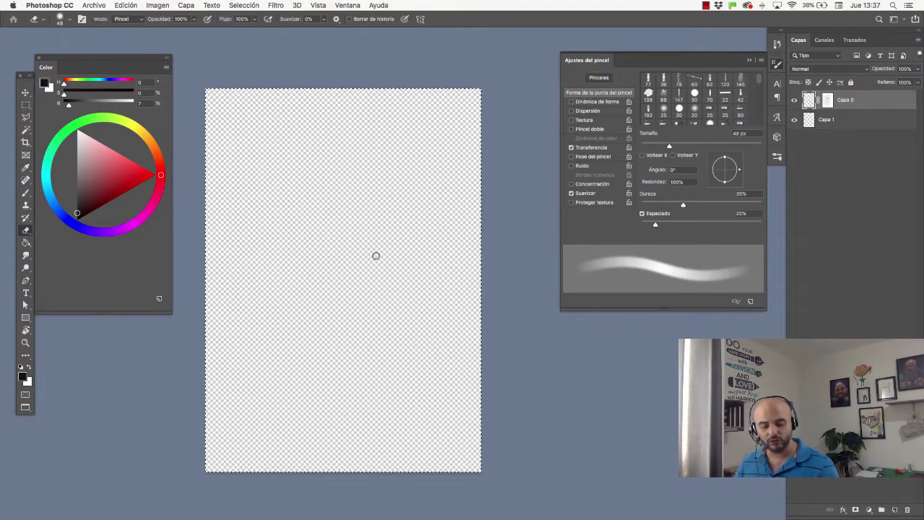
# - Set black as foreground, test and undo a Paint Bucket fill, then view Capa 0's mask
pyautogui.press('g')
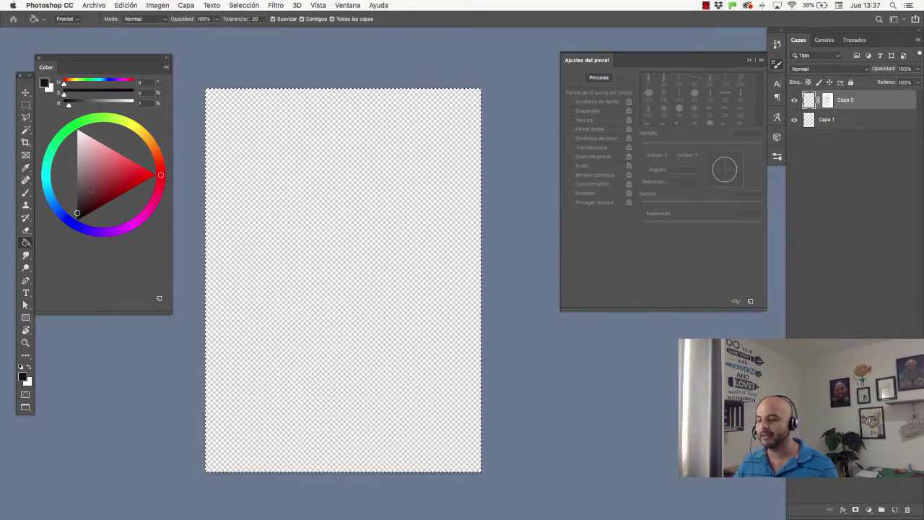
pyautogui.click(97, 177)
pyautogui.moveTo(97, 177); pyautogui.dragTo(75, 219)
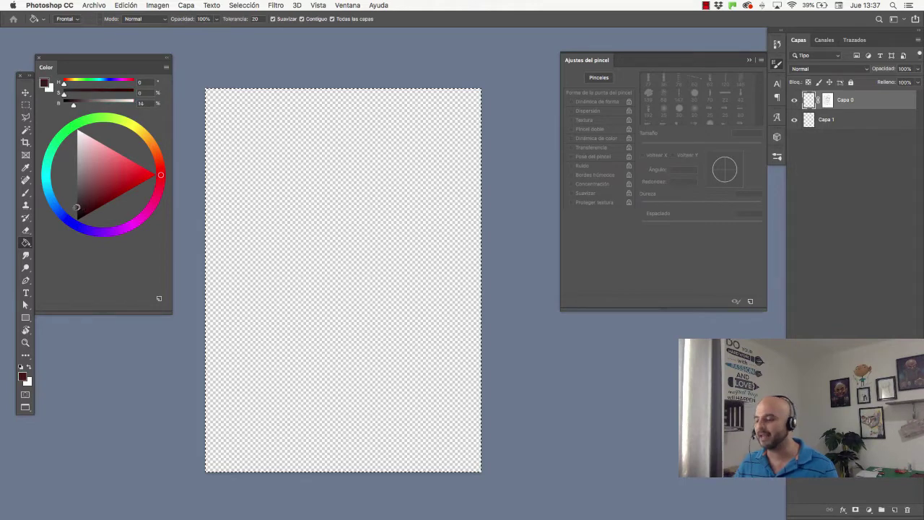
pyautogui.click(347, 250)
pyautogui.press('super+z')
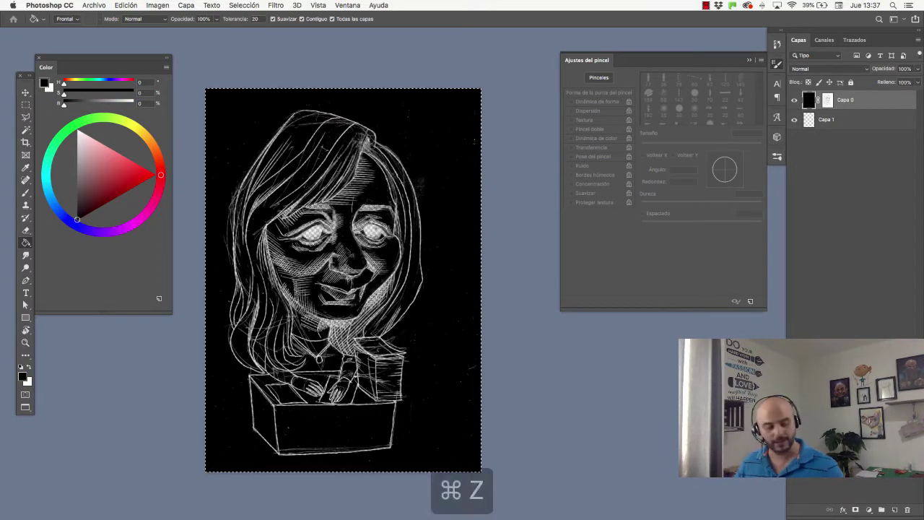
pyautogui.click(827, 104)
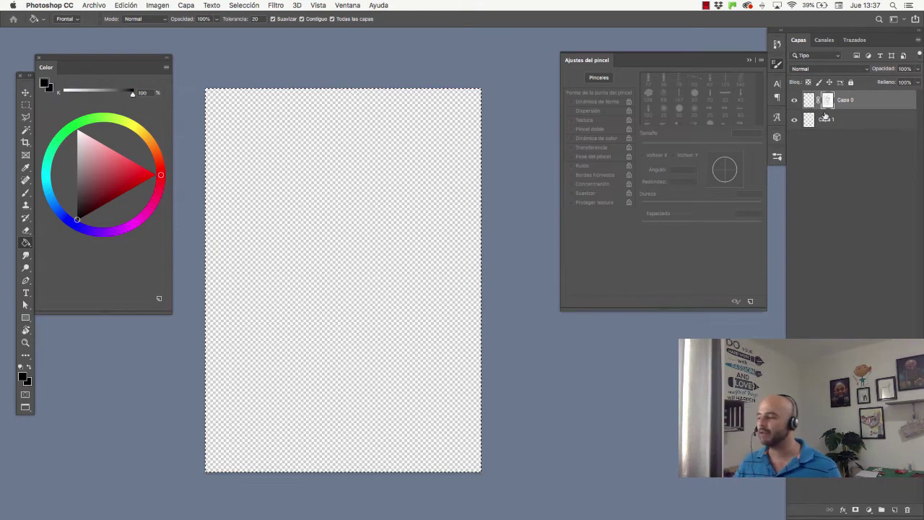
pyautogui.keyDown('alt'); pyautogui.click(828, 102); pyautogui.keyUp('alt')
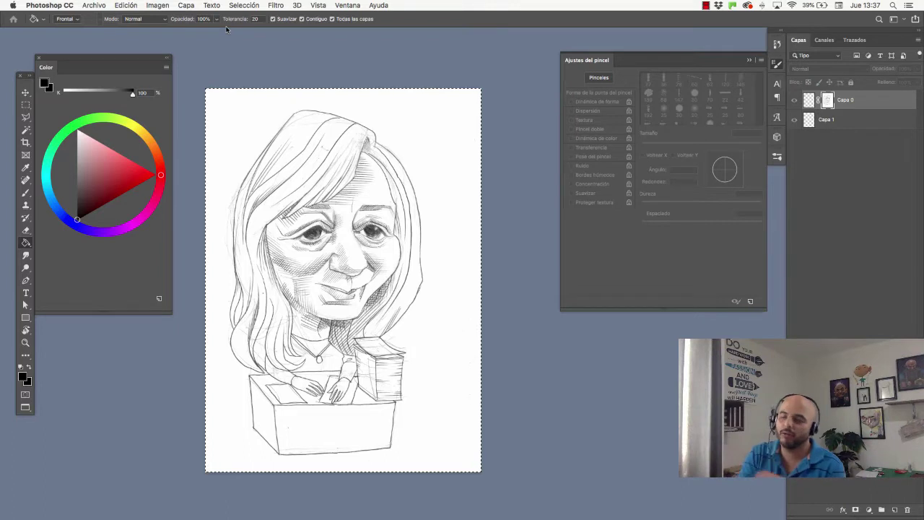
# - Invert Capa 0's mask with Imagen > Ajustes > Invertir and return to the layer pixels
pyautogui.click(156, 5)
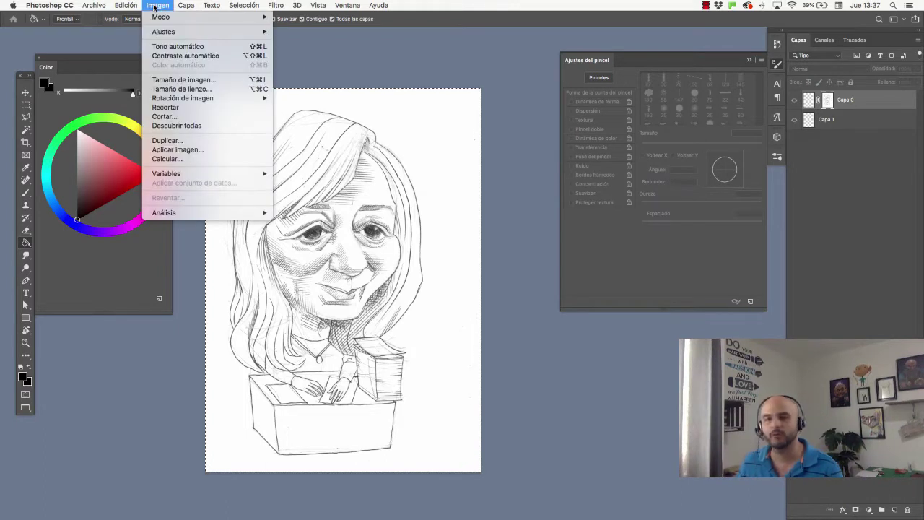
pyautogui.moveTo(164, 31)
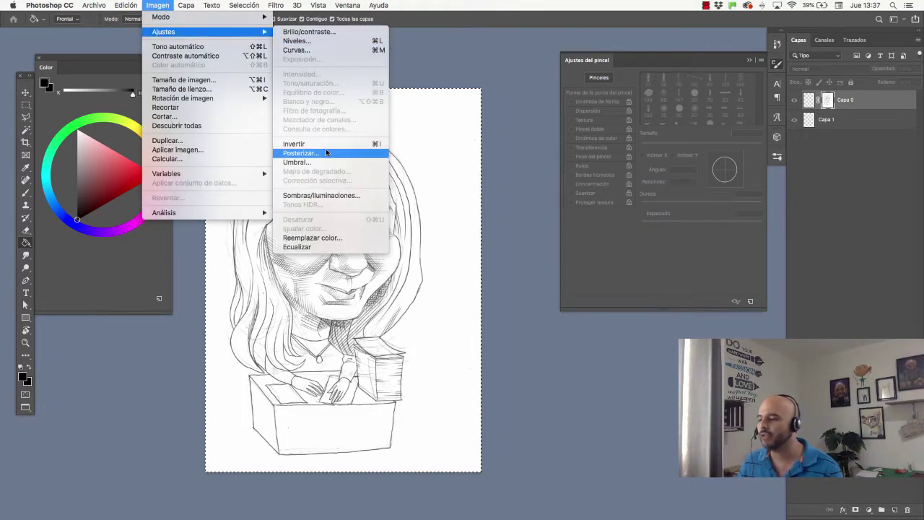
pyautogui.click(326, 145)
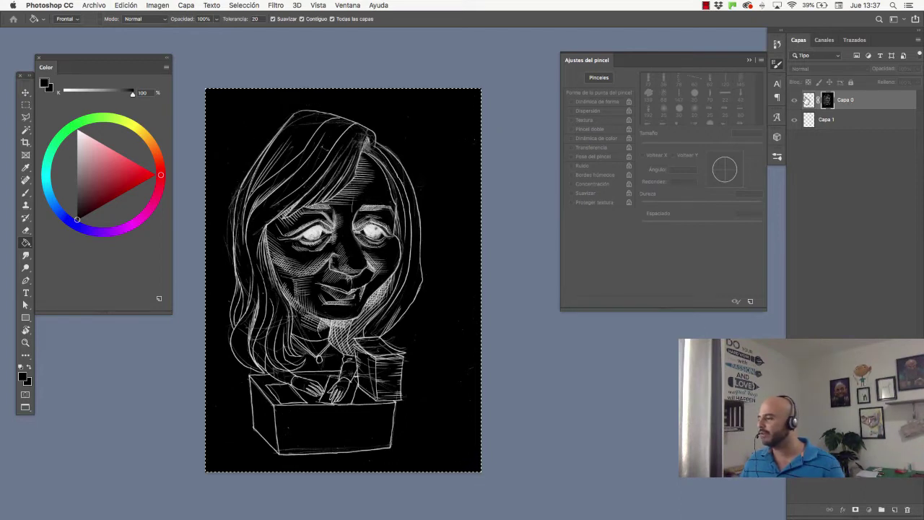
pyautogui.click(808, 100)
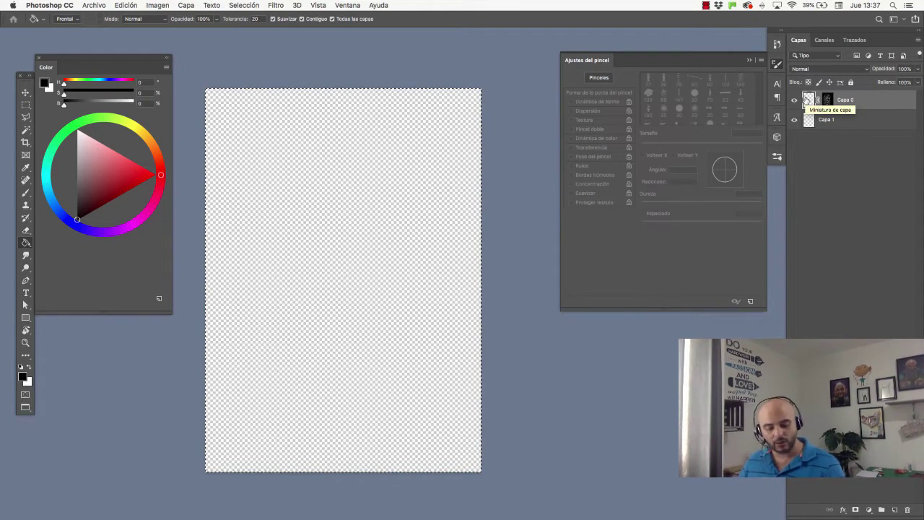
pyautogui.press('k')
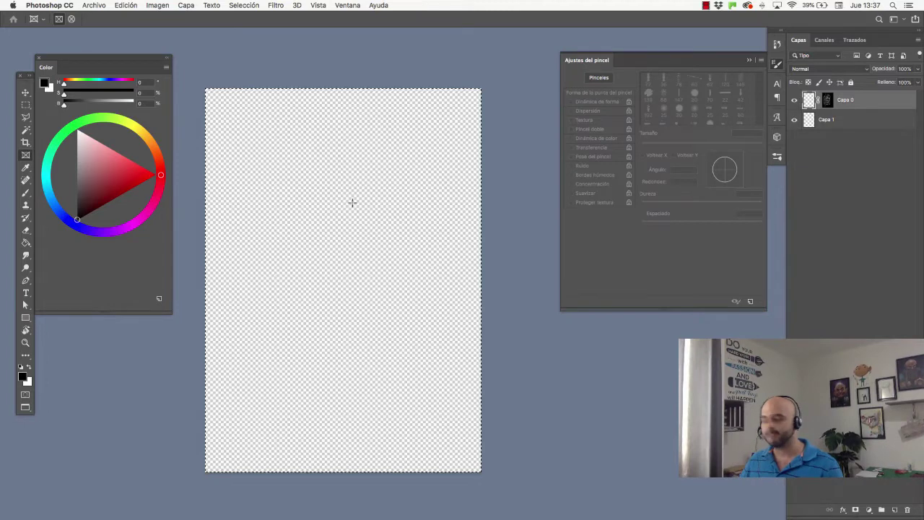
# - Fill Capa 0 with black, then select Capa 1 with white as foreground colour
pyautogui.press('g')
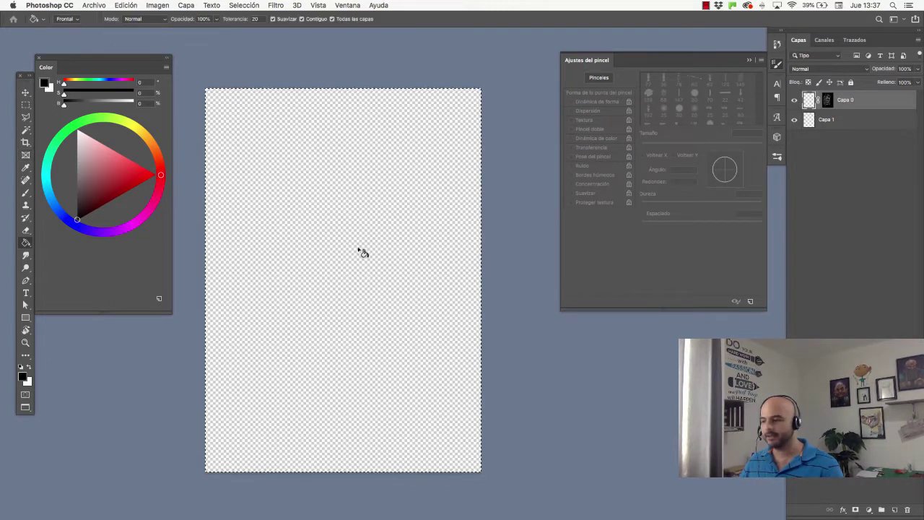
pyautogui.click(361, 252)
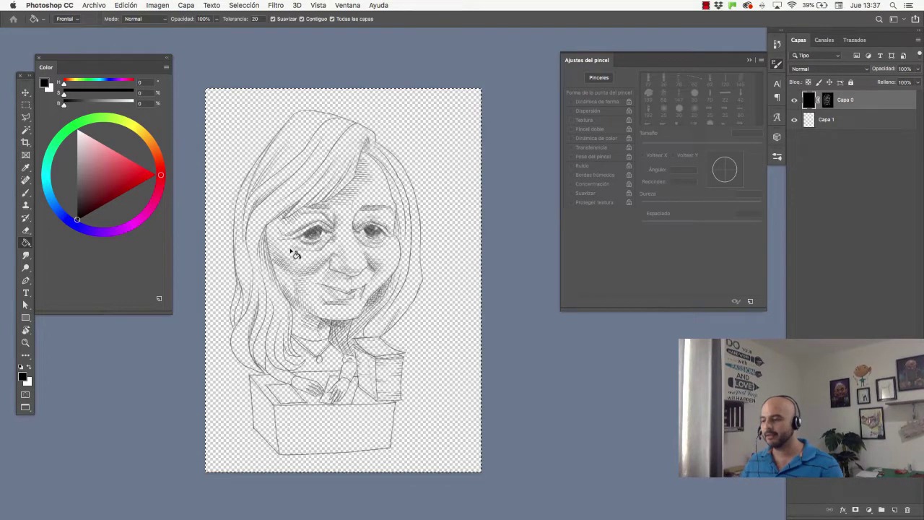
pyautogui.click(845, 123)
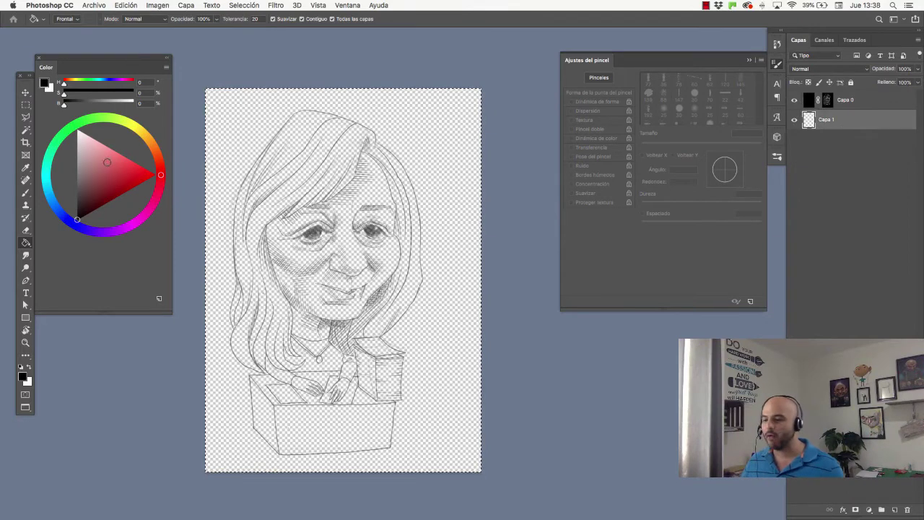
pyautogui.press('x')
# - Fill Capa 1 entirely with white after unchecking Todas las capas
pyautogui.click(456, 284)
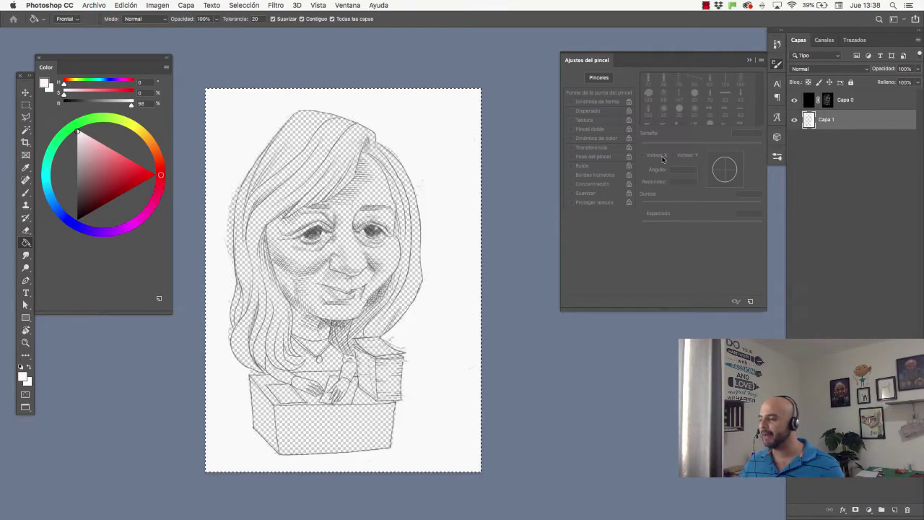
pyautogui.press('super+z')
pyautogui.press('super+d')
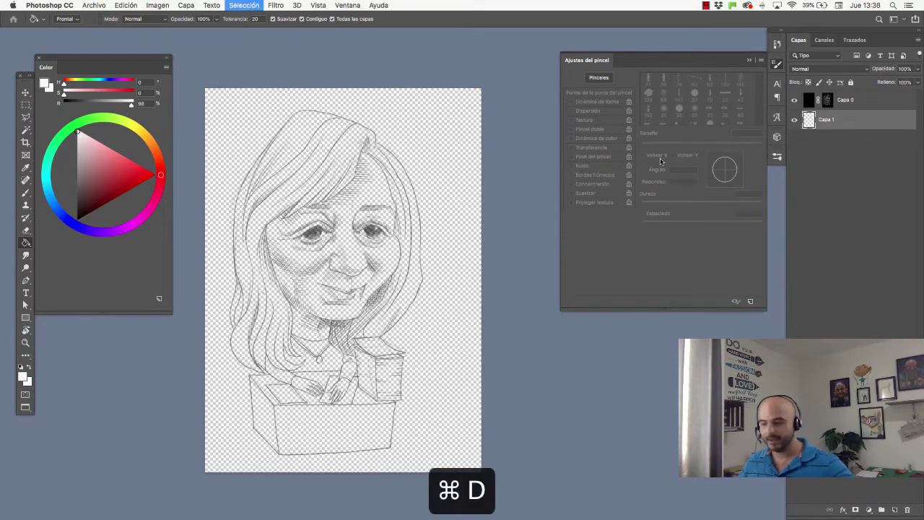
pyautogui.click(466, 252)
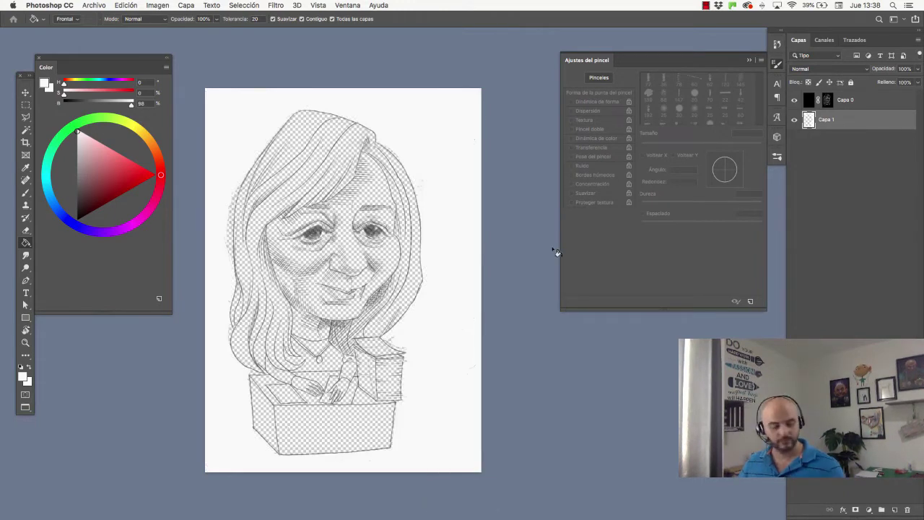
pyautogui.press('super+z')
pyautogui.click(333, 18)
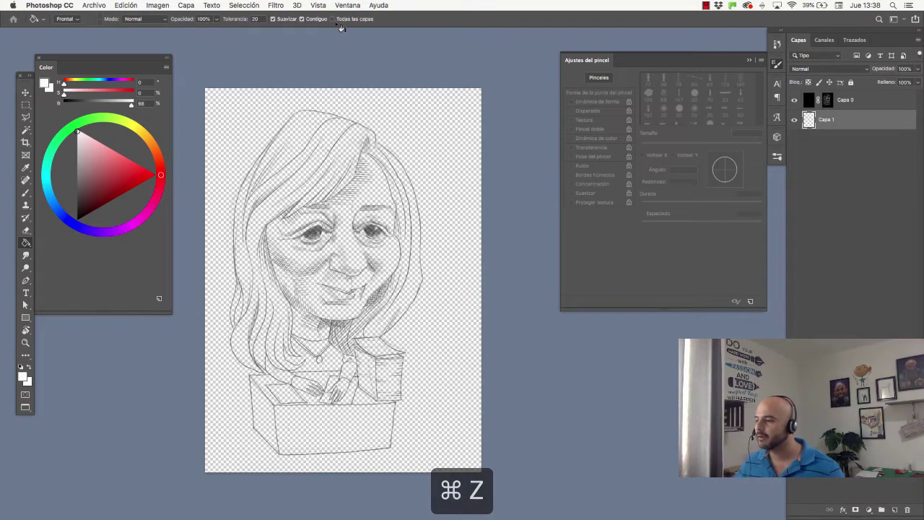
pyautogui.click(480, 215)
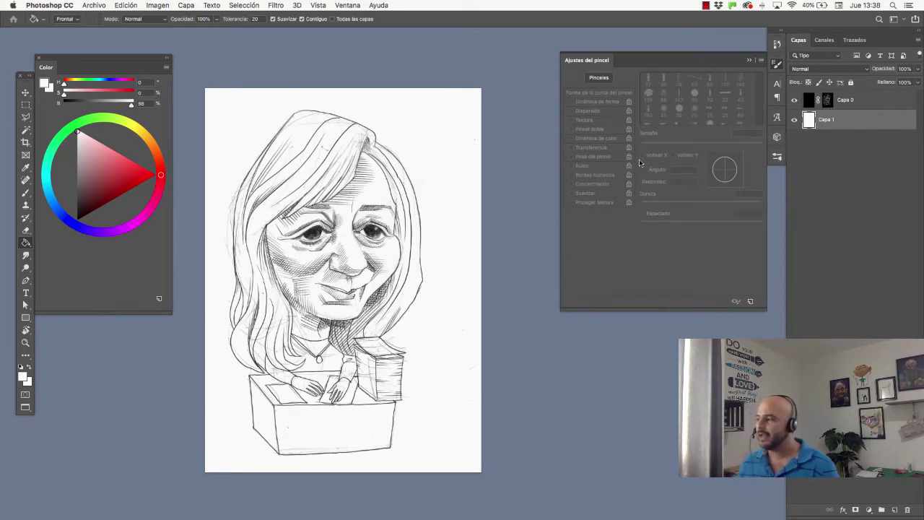
# - Select Capa 0 and dismiss its layer style settings without changes
pyautogui.click(892, 99)
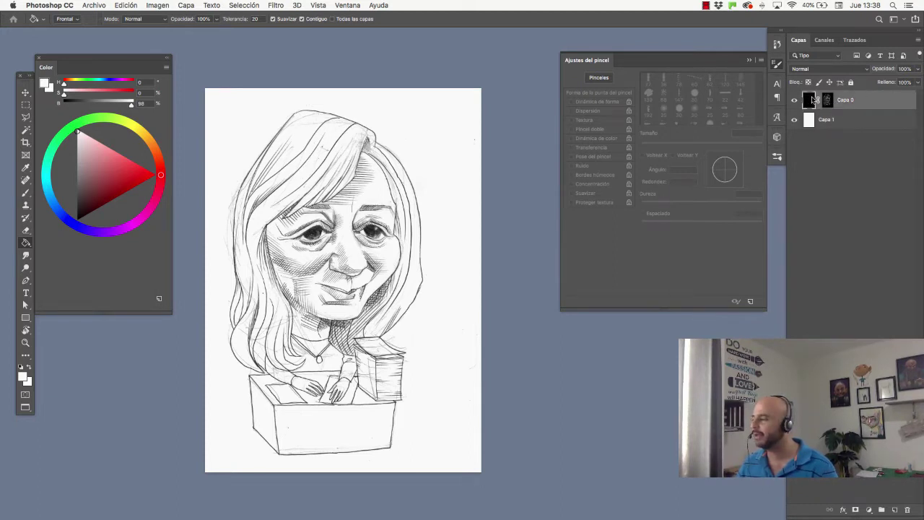
pyautogui.rightClick(814, 99)
pyautogui.rightClick(837, 99)
pyautogui.click(828, 99)
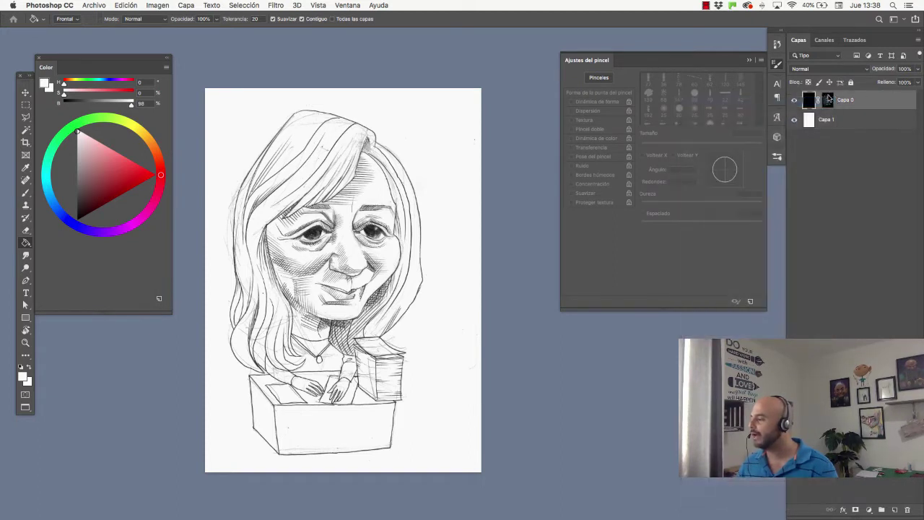
pyautogui.click(657, 239)
# - Apply Capa 0's layer mask and toggle its visibility to check the line art
pyautogui.rightClick(831, 102)
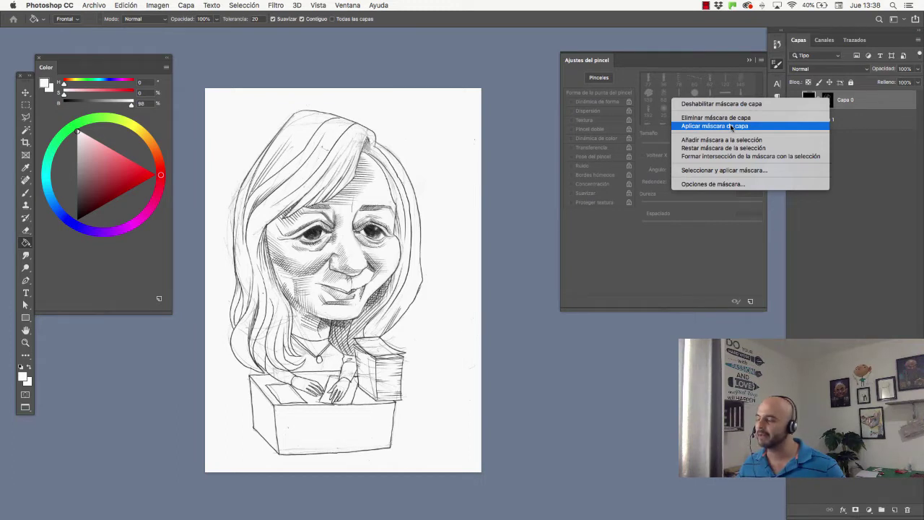
pyautogui.click(732, 127)
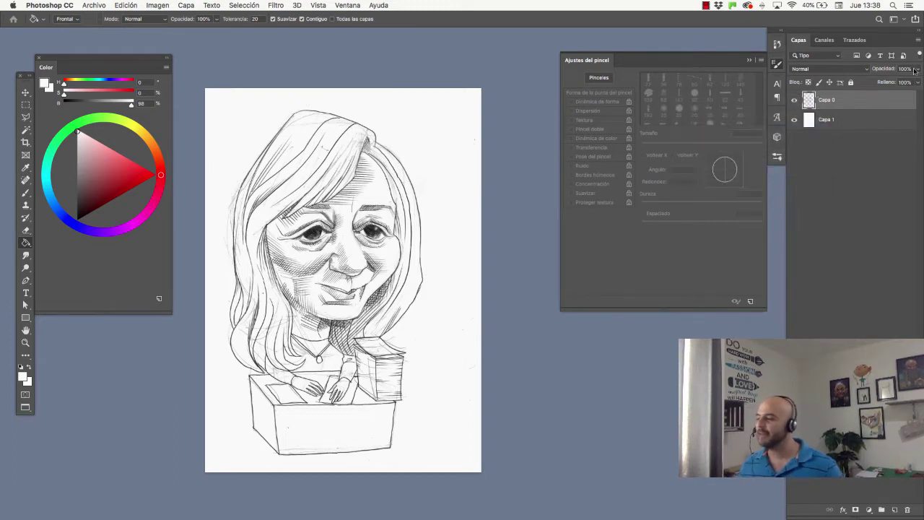
pyautogui.click(794, 100)
pyautogui.click(794, 100)
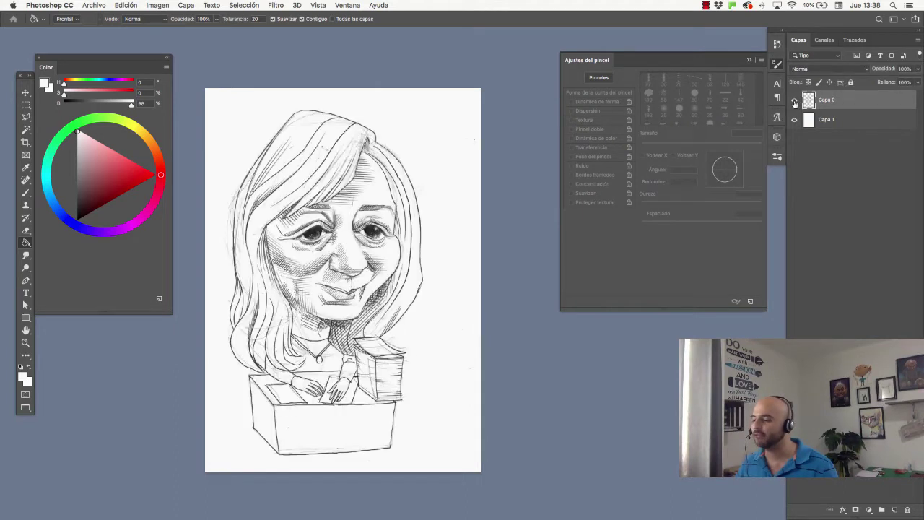
# - Adjust Capa 0's Levels midtones and white point and confirm
pyautogui.hotkey('ctrl', 'l')
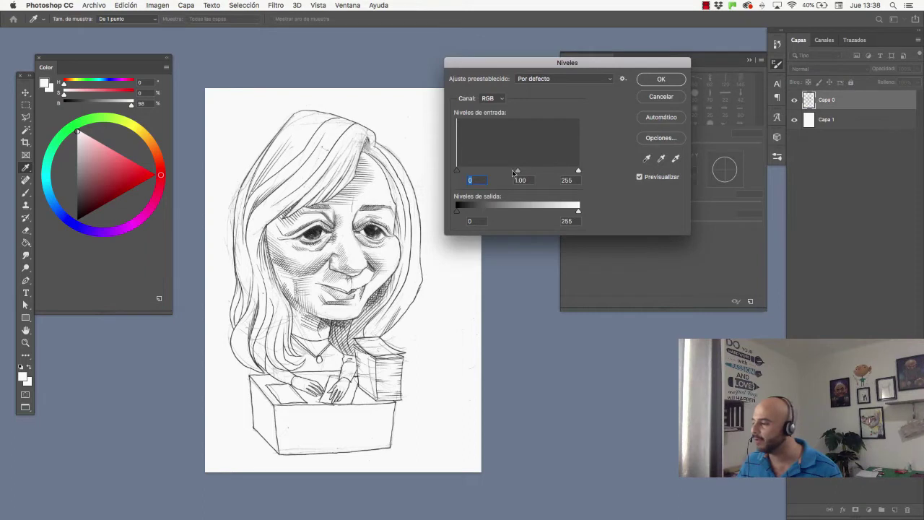
pyautogui.moveTo(516, 172); pyautogui.dragTo(515, 171)
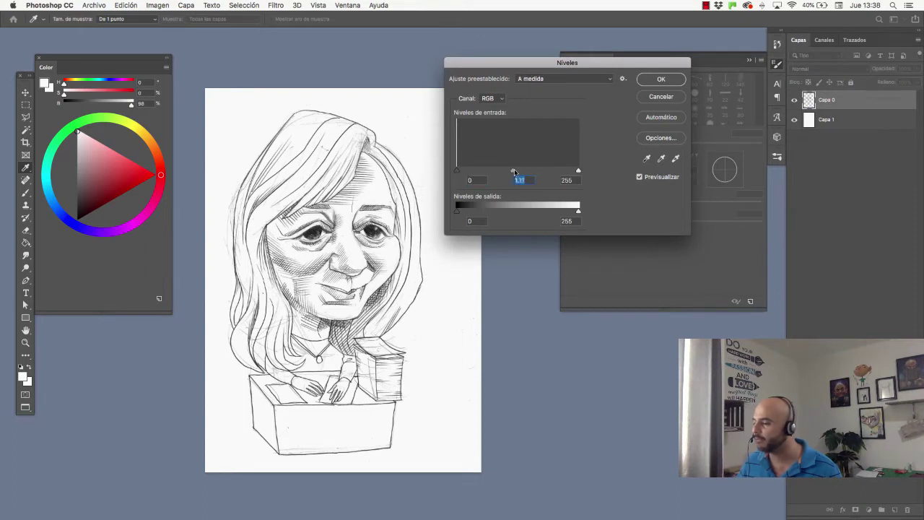
pyautogui.click(564, 172)
pyautogui.click(661, 78)
# - Try a small Lightness boost in Hue/Saturation, then cancel it
pyautogui.press('super+u')
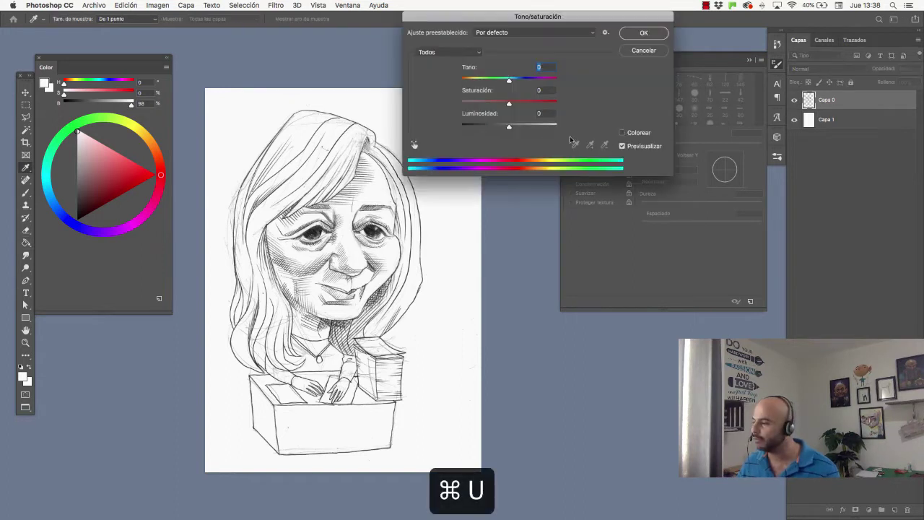
pyautogui.moveTo(509, 128); pyautogui.dragTo(515, 129)
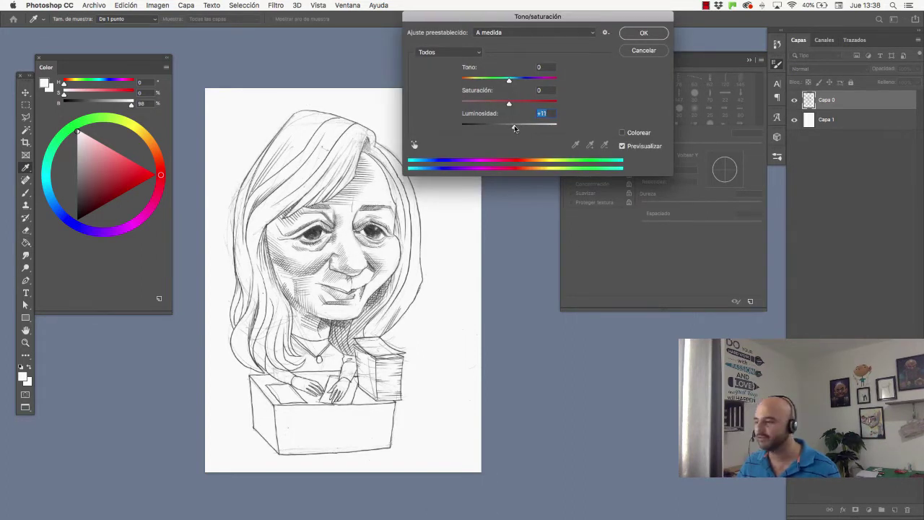
pyautogui.moveTo(520, 45); pyautogui.dragTo(607, 203)
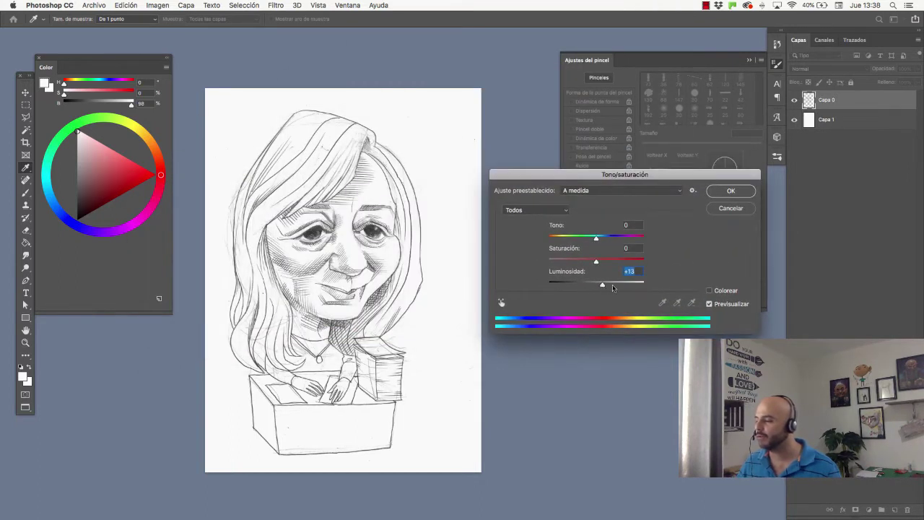
pyautogui.moveTo(613, 287); pyautogui.dragTo(598, 288)
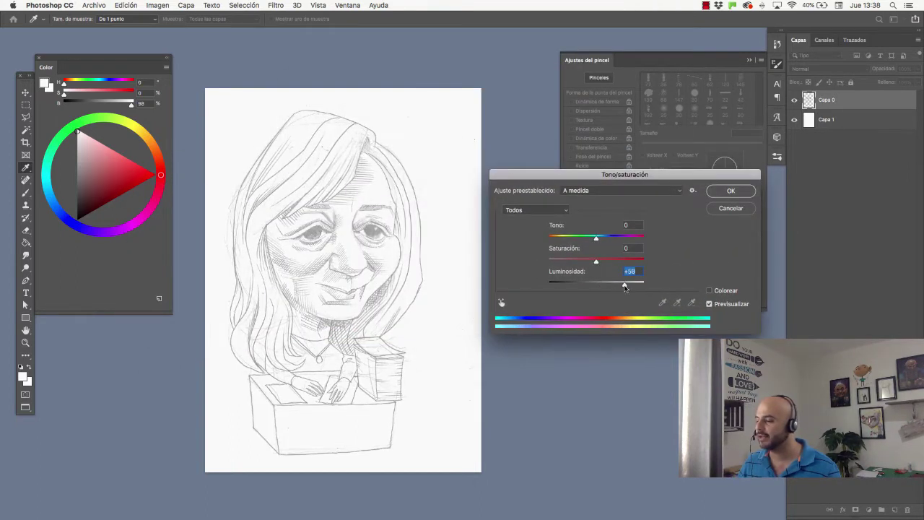
pyautogui.click(721, 210)
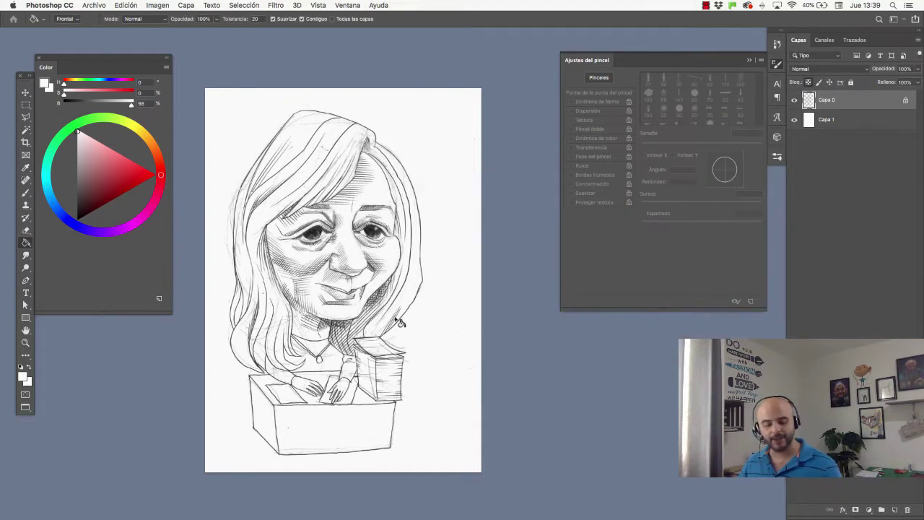
# - Set the brush size to 99 px and pick a dark red paint colour
pyautogui.rightClick(265, 268)
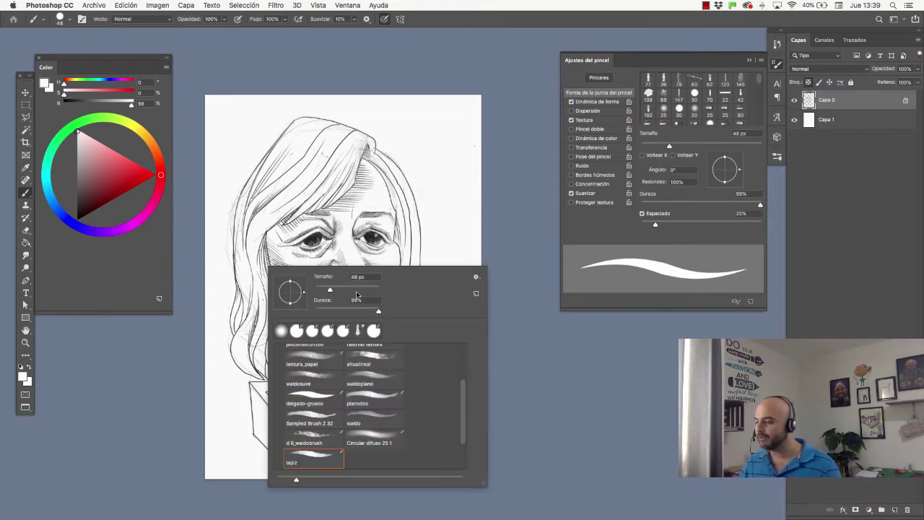
pyautogui.write('99')
pyautogui.press('Return')
pyautogui.click(94, 184)
pyautogui.moveTo(94, 184); pyautogui.dragTo(99, 189)
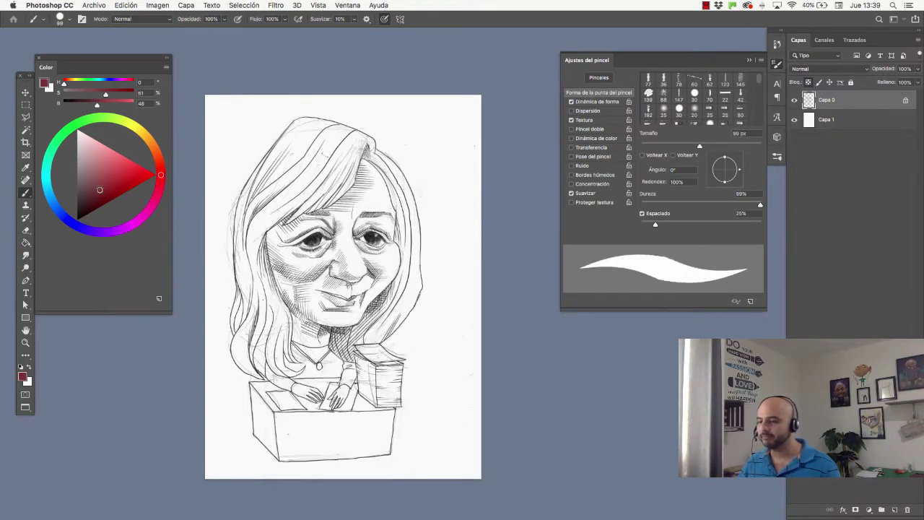
# - Undo trial red strokes on the face and hair, then toggle Capa 1 to check transparency
pyautogui.moveTo(303, 224); pyautogui.dragTo(336, 253)
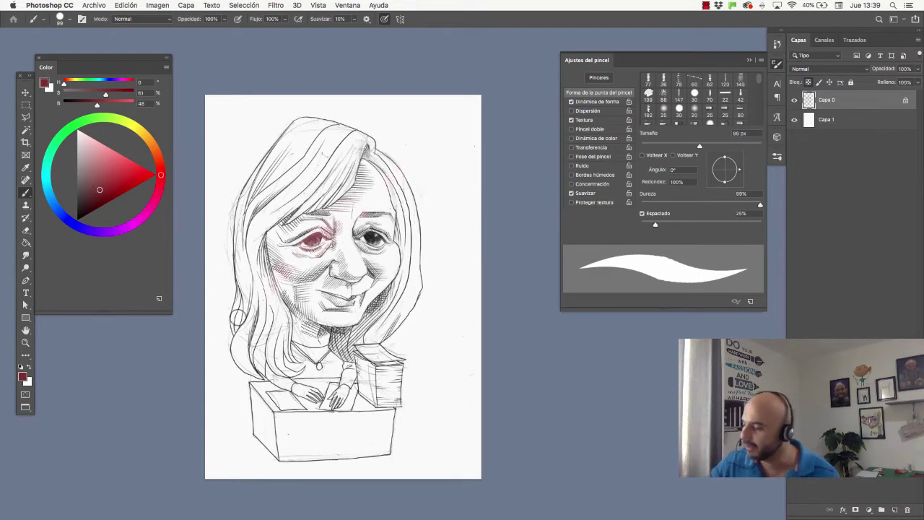
pyautogui.moveTo(375, 151); pyautogui.dragTo(264, 264)
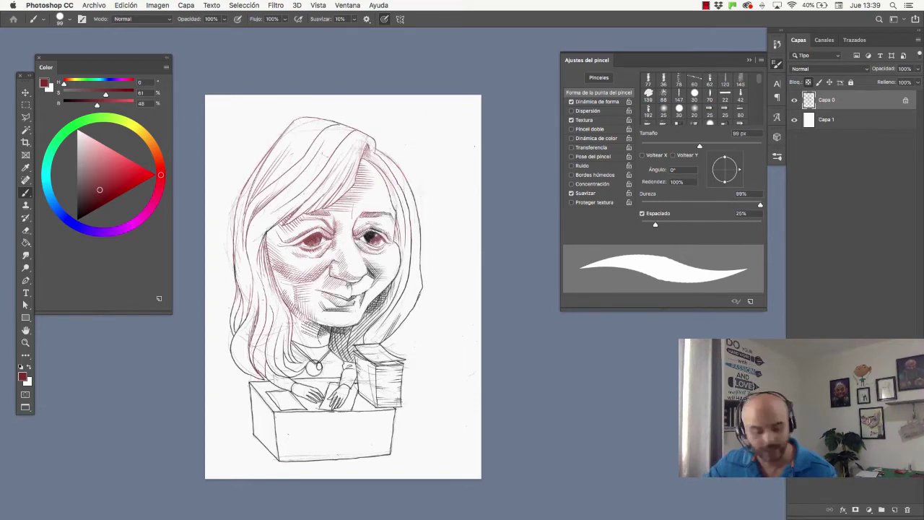
pyautogui.press('super+z')
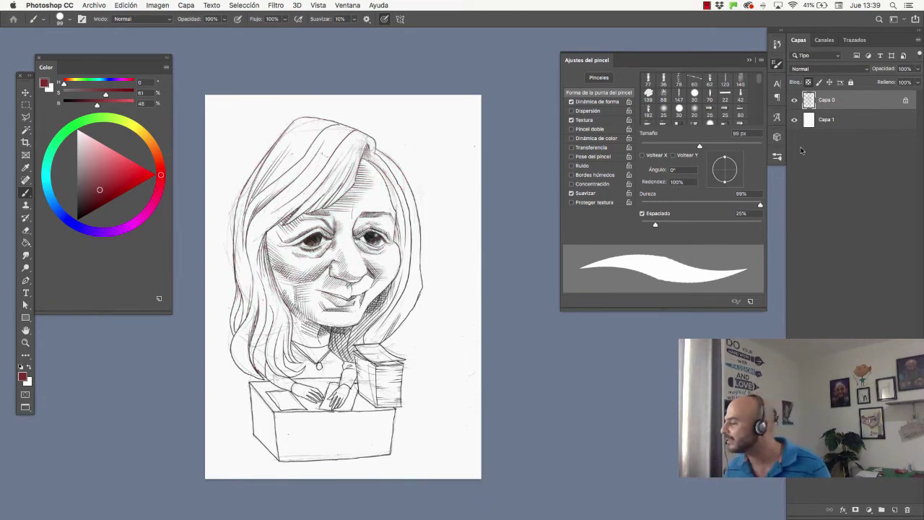
pyautogui.click(794, 120)
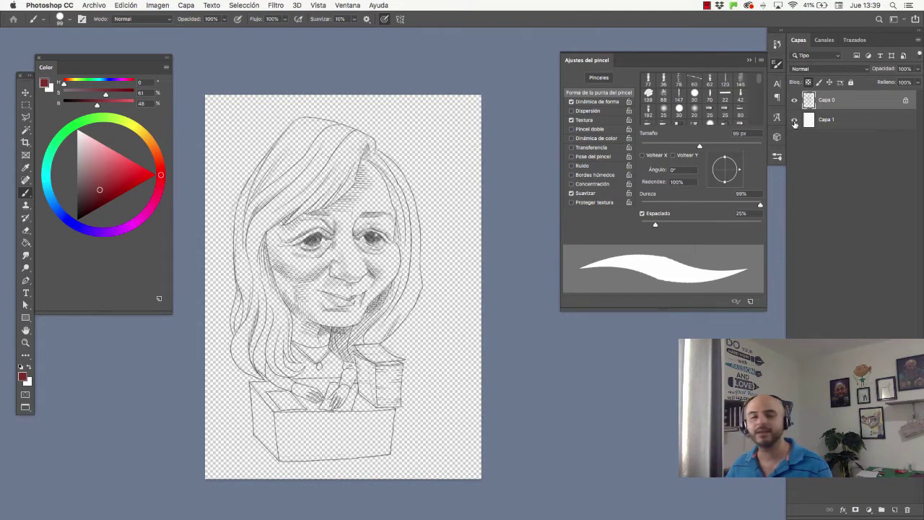
pyautogui.click(794, 120)
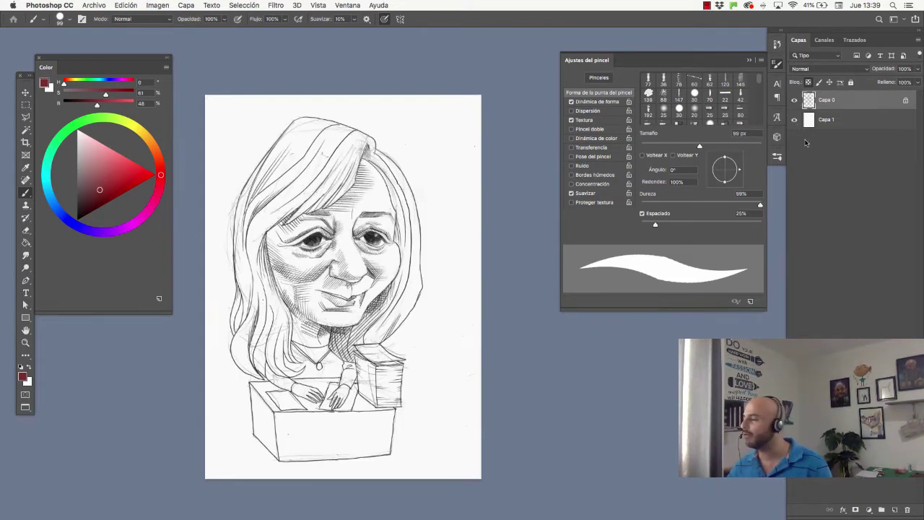
pyautogui.click(796, 120)
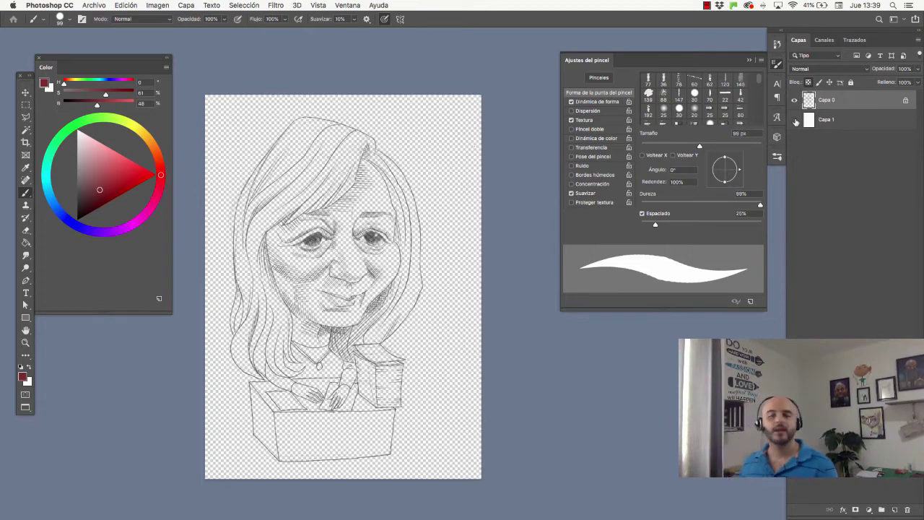
pyautogui.click(795, 121)
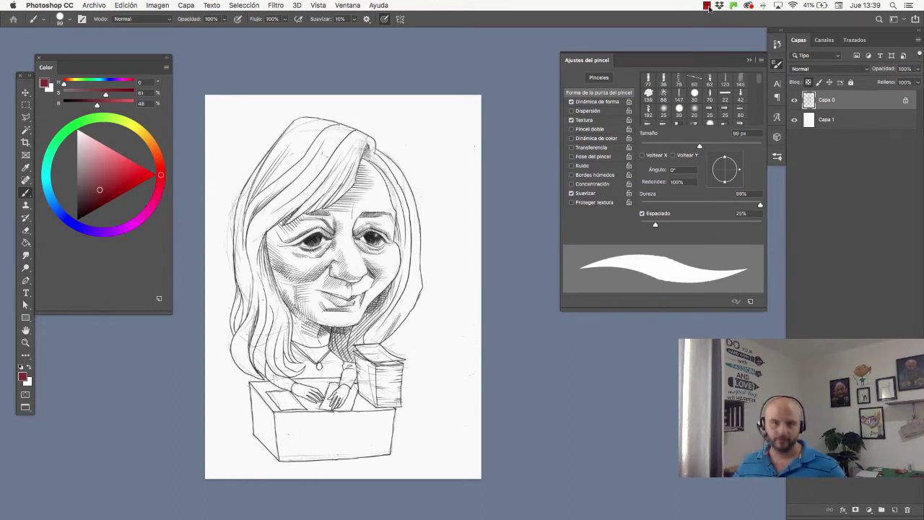
# - Stop the Camtasia screen recording from its menu-bar icon and return to Photoshop
pyautogui.click(707, 5)
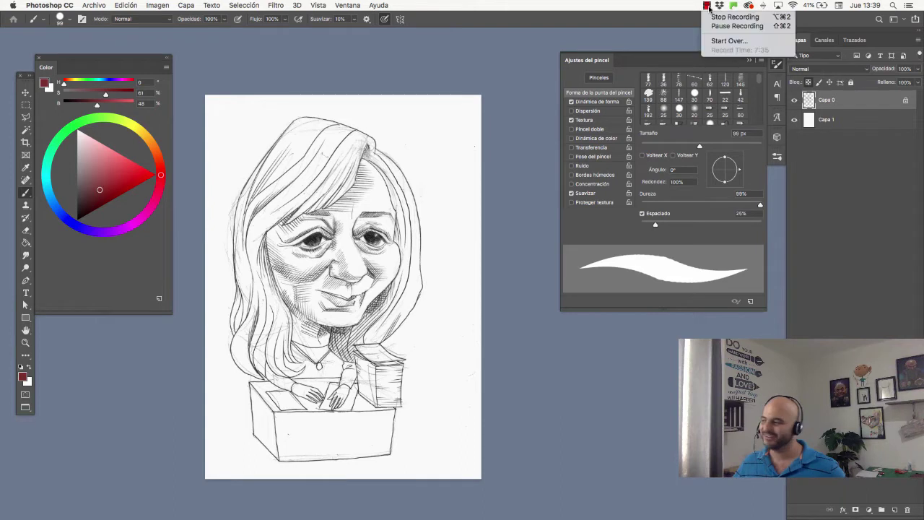
pyautogui.click(719, 19)
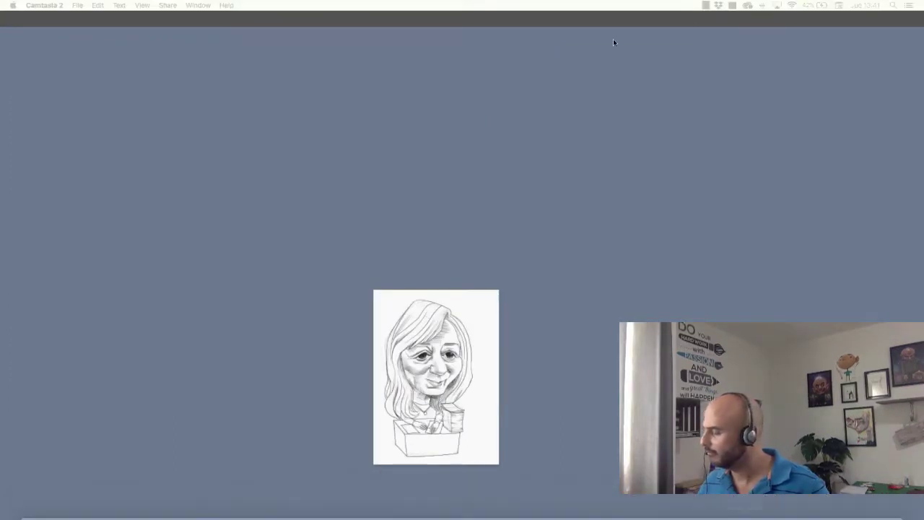
pyautogui.click(558, 25)
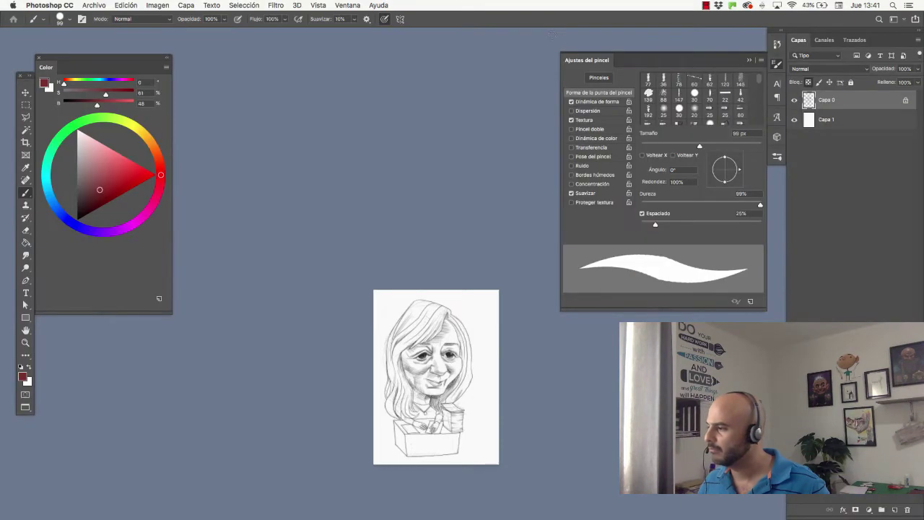
# - Dismiss the screen recorder's menu and reposition the canvas view
pyautogui.click(706, 6)
pyautogui.click(672, 12)
pyautogui.moveTo(462, 517)
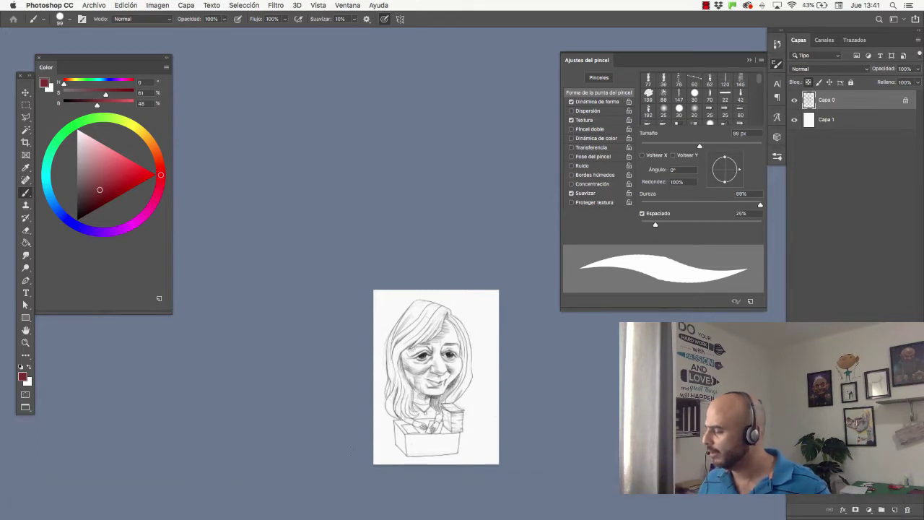
pyautogui.moveTo(427, 396)
pyautogui.mouseDown()
pyautogui.moveTo(345, 344)
pyautogui.moveTo(371, 324)
pyautogui.mouseUp()
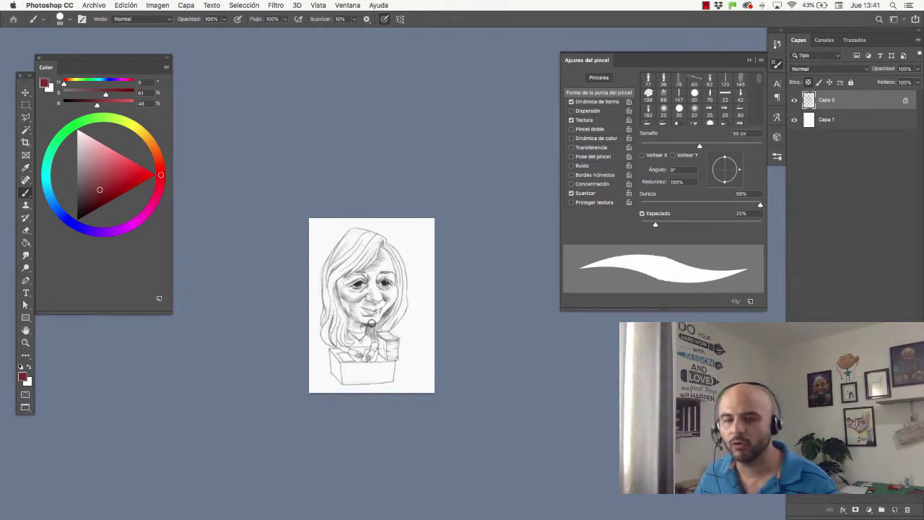
pyautogui.scroll(5, 372, 322)
pyautogui.scroll(-1, 309, 405)
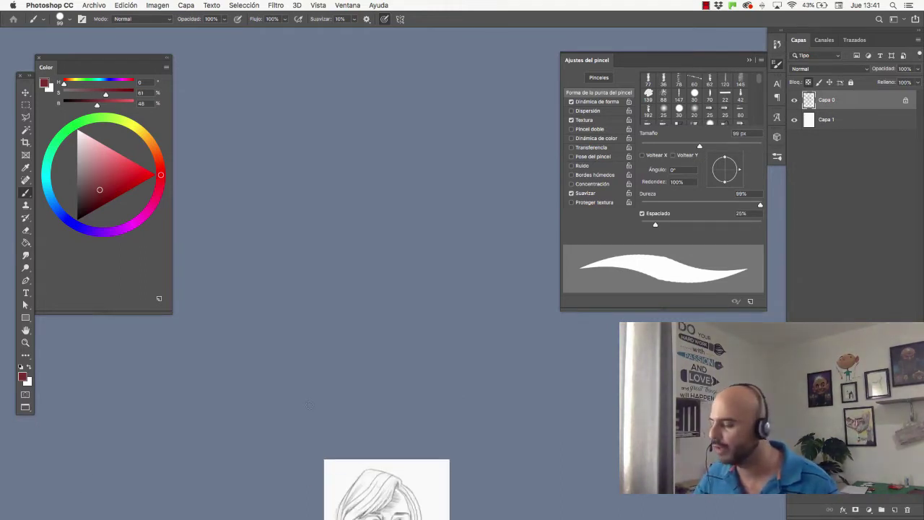
pyautogui.scroll(-1, 368, 384)
pyautogui.scroll(-5, 351, 282)
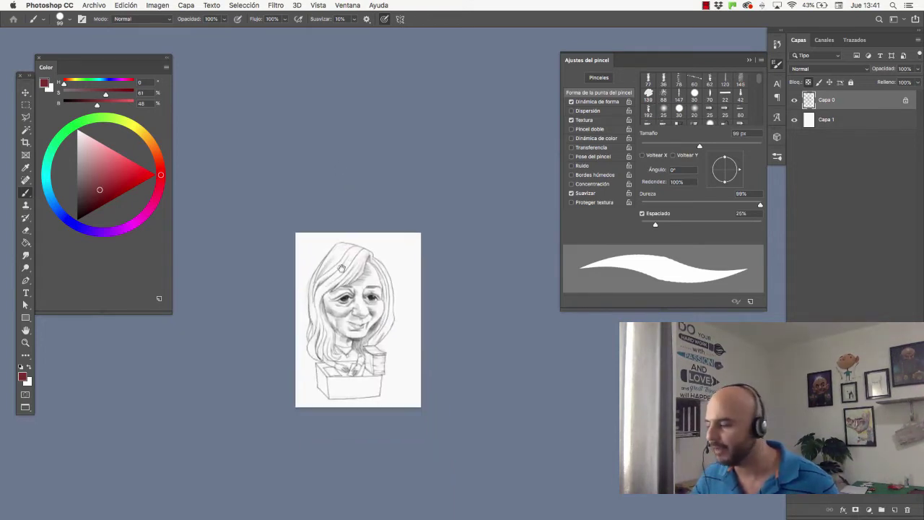
pyautogui.scroll(-2, 340, 167)
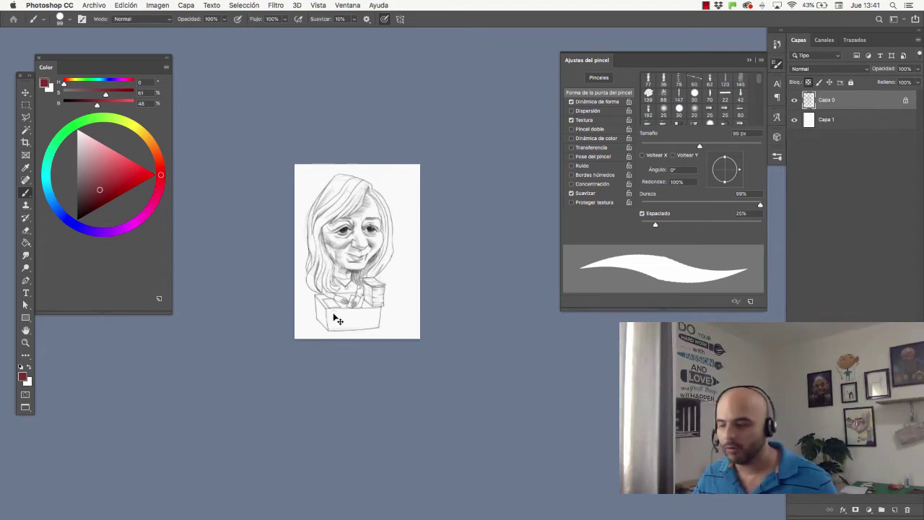
# - Free-transform the caricature down to about 65% (roughly 9 by 13 cm) at the page's top left
pyautogui.press('super+t')
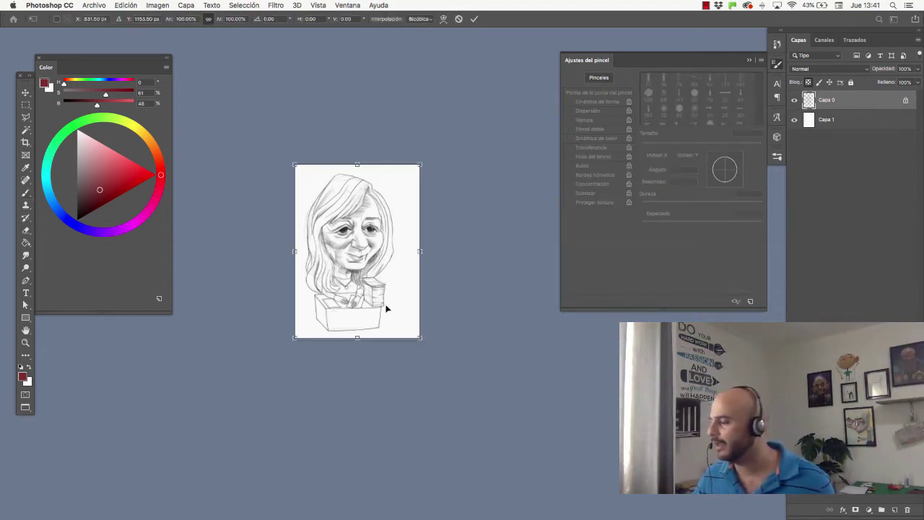
pyautogui.moveTo(411, 338); pyautogui.dragTo(406, 321)
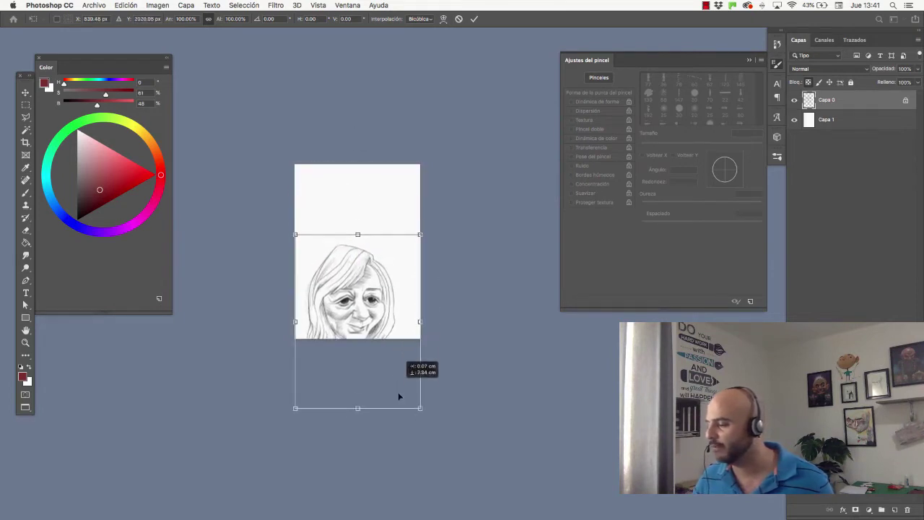
pyautogui.moveTo(429, 343); pyautogui.dragTo(407, 305)
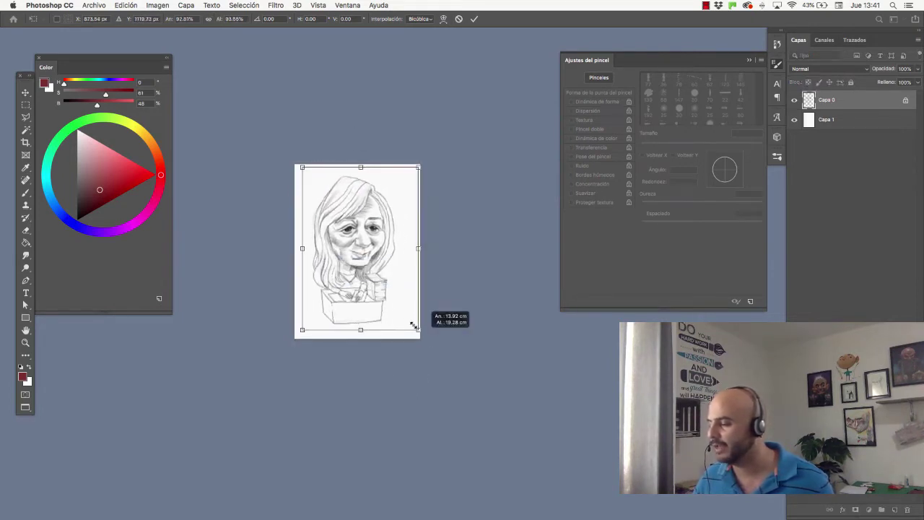
pyautogui.press('super+z')
pyautogui.press('super+z')
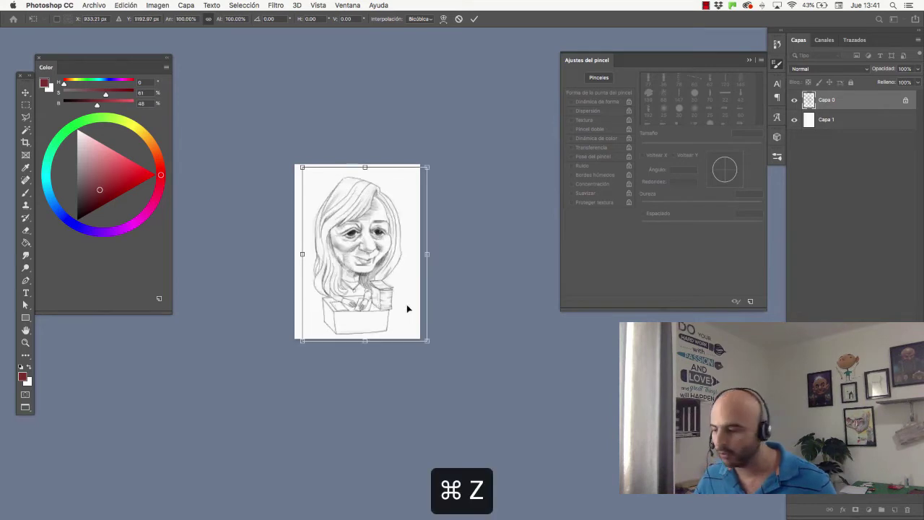
pyautogui.moveTo(426, 340); pyautogui.dragTo(398, 278)
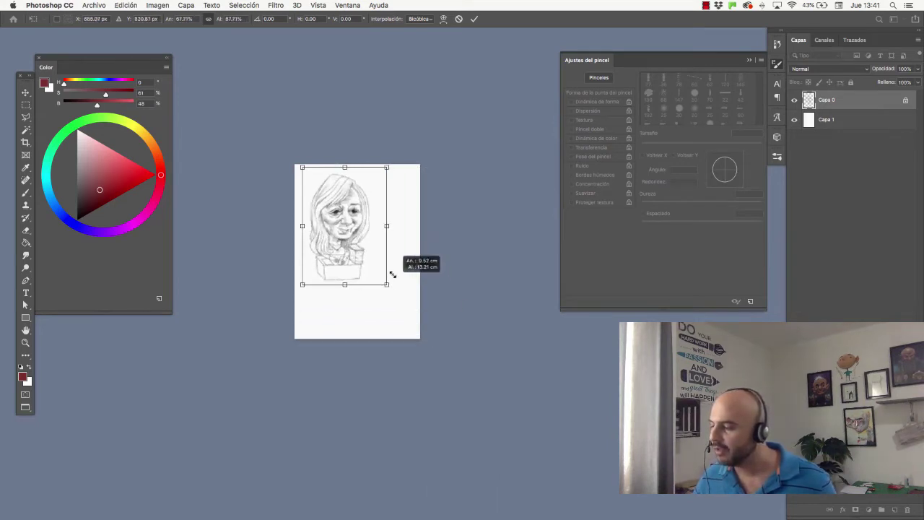
pyautogui.moveTo(359, 242); pyautogui.dragTo(352, 247)
pyautogui.moveTo(384, 294); pyautogui.dragTo(375, 288)
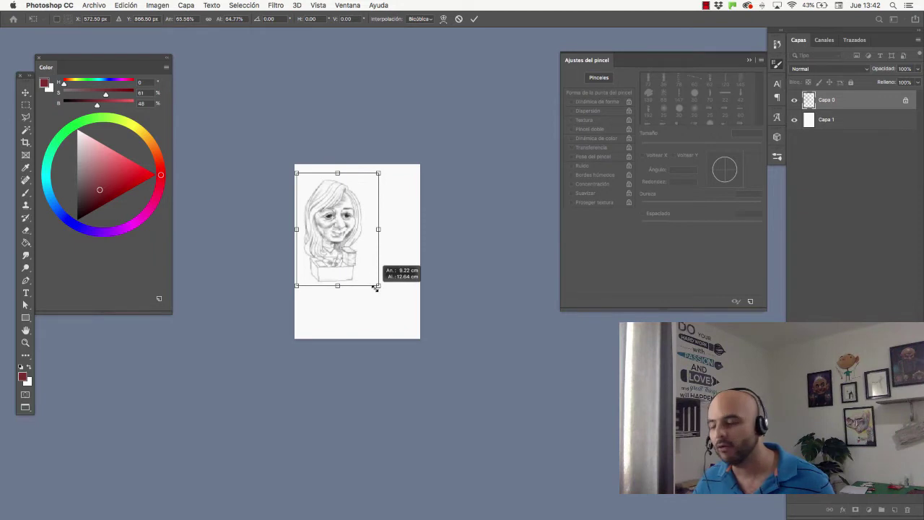
pyautogui.moveTo(333, 255); pyautogui.dragTo(333, 252)
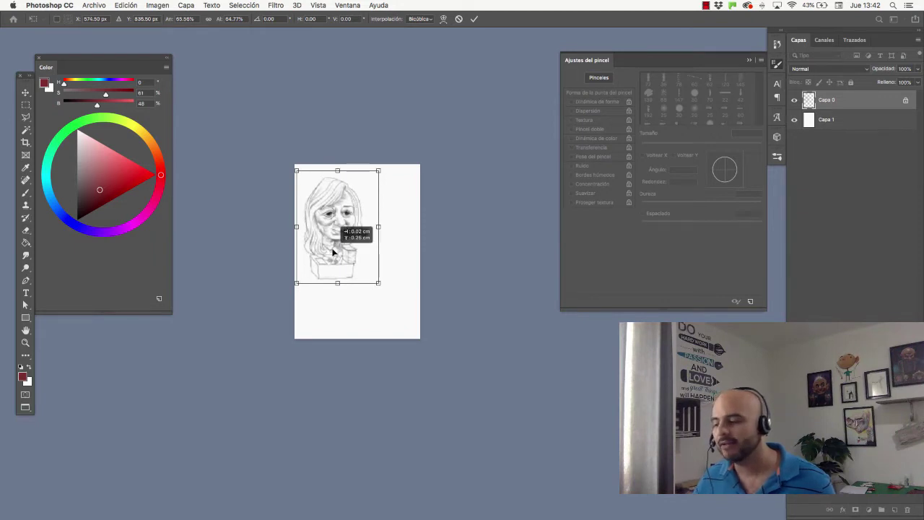
# - Commit the transform and add a new empty layer, Capa 2, above Capa 1
pyautogui.click(475, 20)
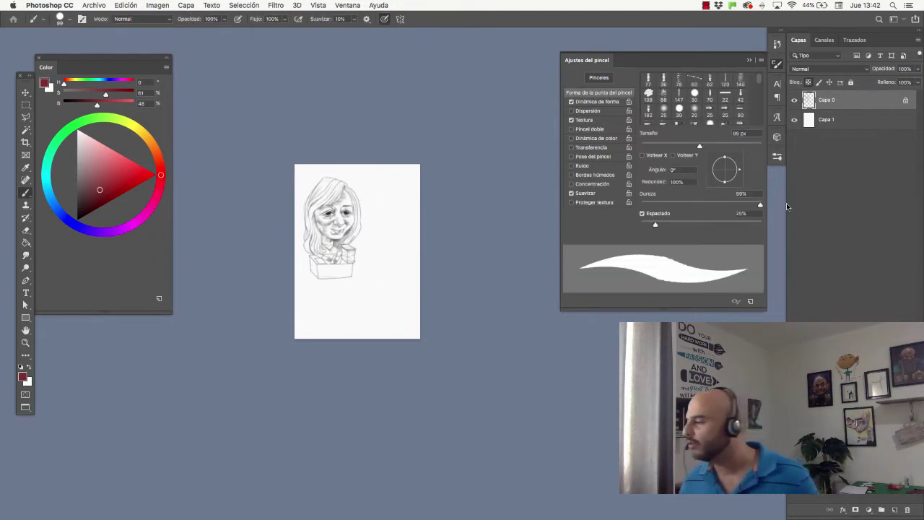
pyautogui.click(830, 120)
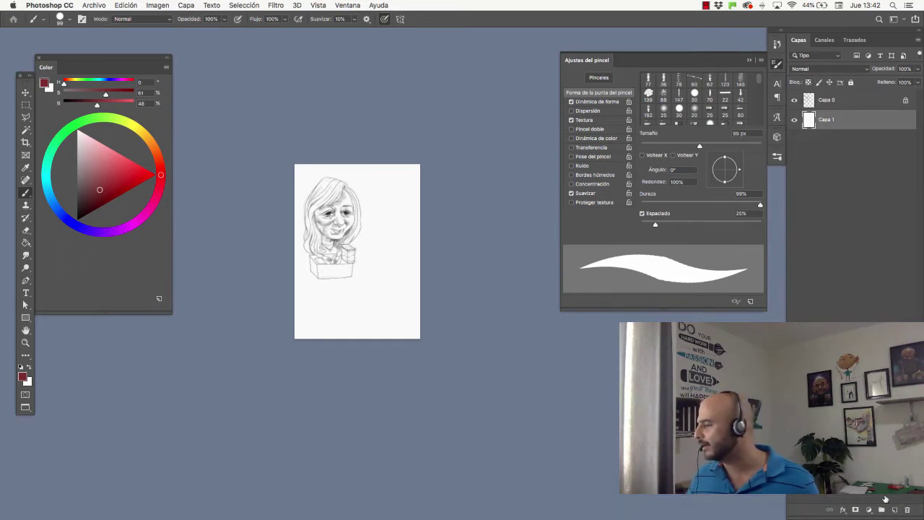
pyautogui.click(895, 510)
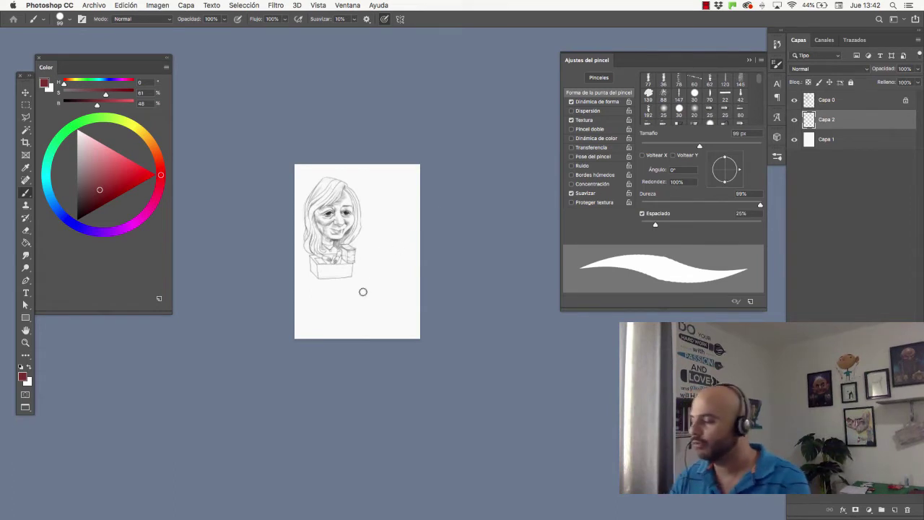
pyautogui.scroll(3, 361, 297)
pyautogui.scroll(3, 405, 249)
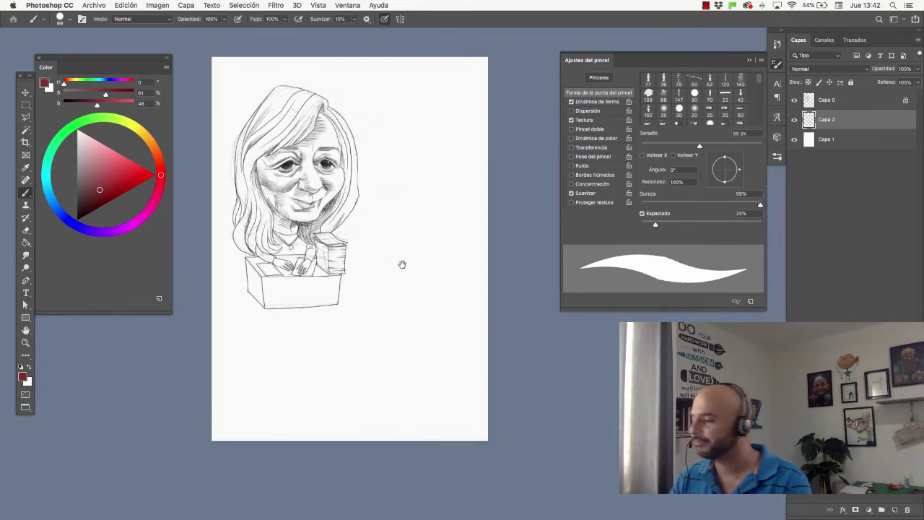
# - Lighten the red paint colour, try a broad test stroke, and undo it
pyautogui.click(99, 171)
pyautogui.moveTo(395, 214)
pyautogui.mouseDown()
pyautogui.moveTo(316, 368)
pyautogui.moveTo(245, 344)
pyautogui.moveTo(363, 286)
pyautogui.mouseUp()
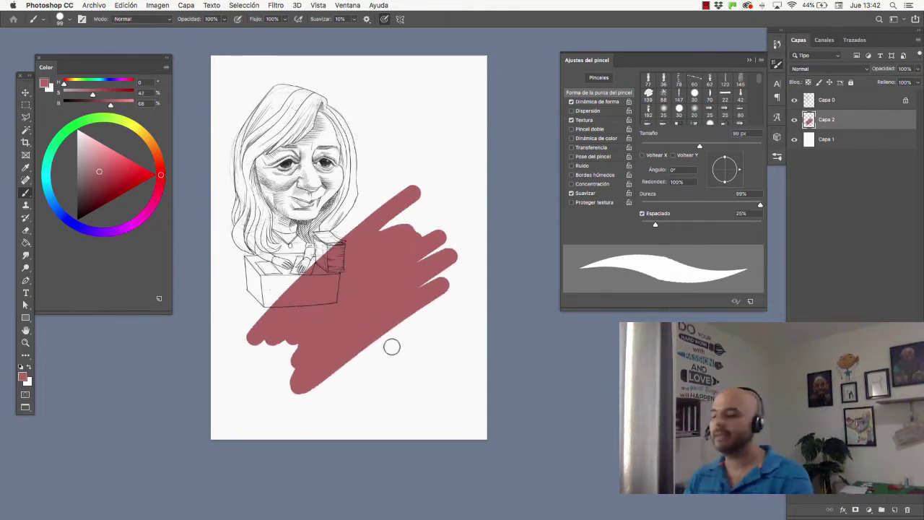
pyautogui.press('super+z')
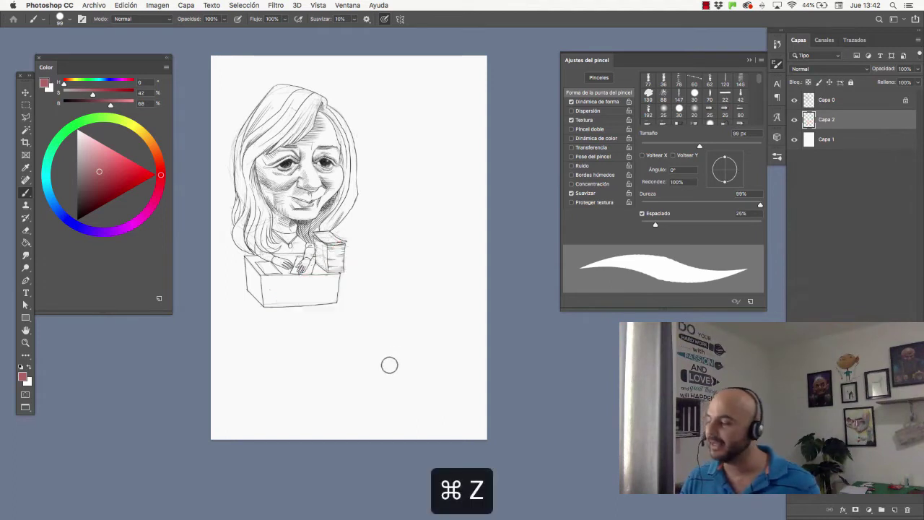
# - Rename the line-drawing layer to 'dibujo'
pyautogui.click(841, 99)
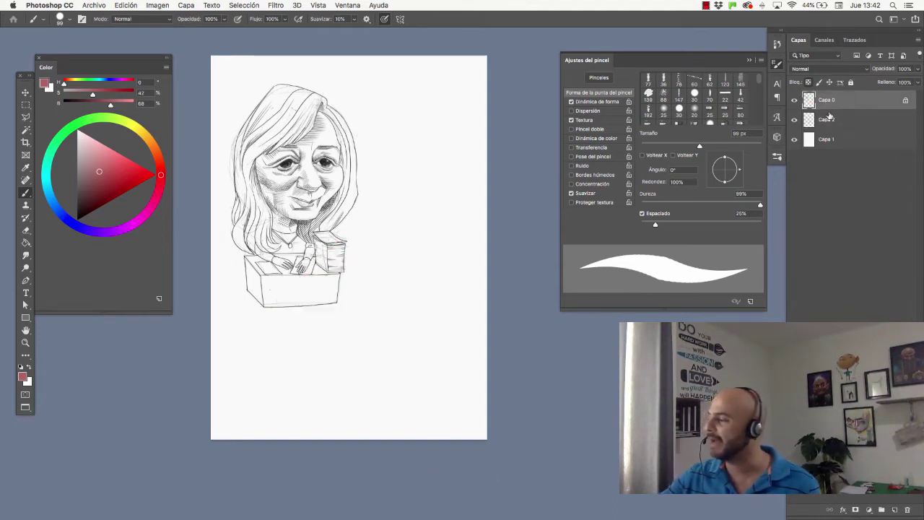
pyautogui.doubleClick(827, 100)
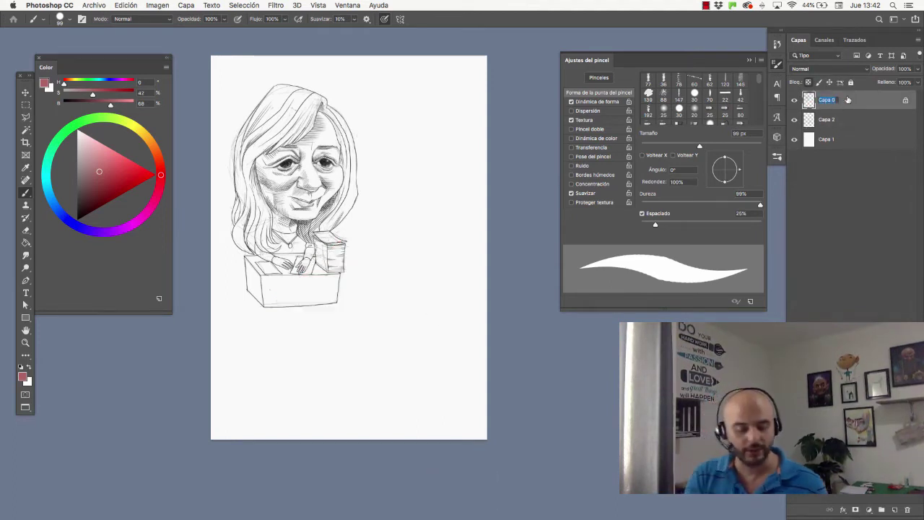
pyautogui.write('dibujo')
pyautogui.press('Return')
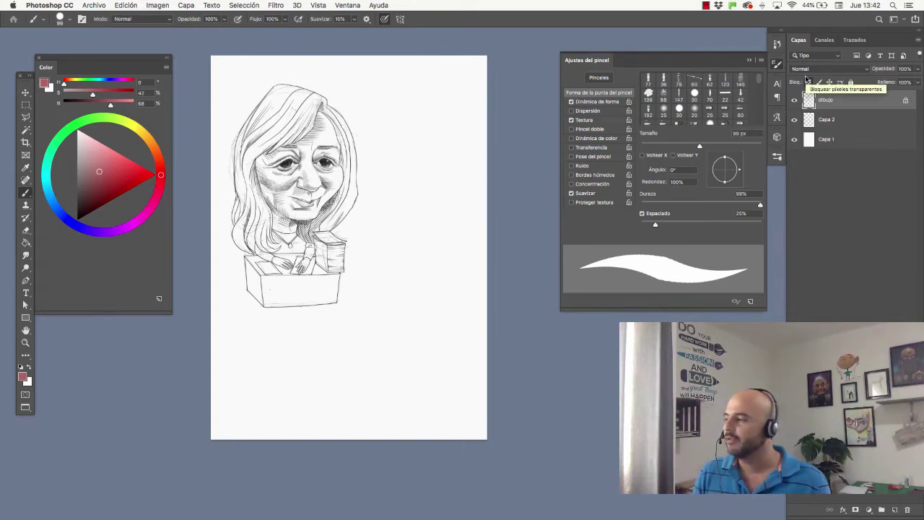
# - Undo the pink cheek and neck strokes and make Capa 2 the active layer
pyautogui.moveTo(290, 221); pyautogui.dragTo(303, 238)
pyautogui.moveTo(300, 177); pyautogui.dragTo(299, 243)
pyautogui.press('super+z')
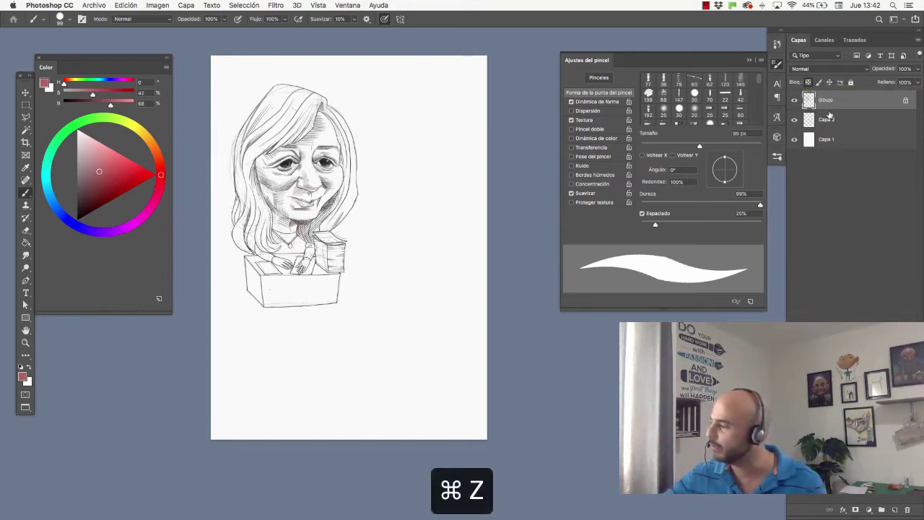
pyautogui.click(827, 120)
# - Paint reddish-brown over the woman's hair and face on Capa 2, adjusting the caricature's position
pyautogui.moveTo(275, 182)
pyautogui.mouseDown()
pyautogui.moveTo(285, 216)
pyautogui.moveTo(267, 145)
pyautogui.moveTo(249, 130)
pyautogui.moveTo(248, 174)
pyautogui.moveTo(296, 217)
pyautogui.moveTo(339, 148)
pyautogui.moveTo(347, 180)
pyautogui.moveTo(311, 130)
pyautogui.mouseUp()
pyautogui.moveTo(298, 164)
pyautogui.mouseDown()
pyautogui.moveTo(292, 99)
pyautogui.moveTo(344, 146)
pyautogui.moveTo(327, 219)
pyautogui.moveTo(269, 218)
pyautogui.moveTo(247, 229)
pyautogui.moveTo(301, 286)
pyautogui.moveTo(330, 227)
pyautogui.mouseUp()
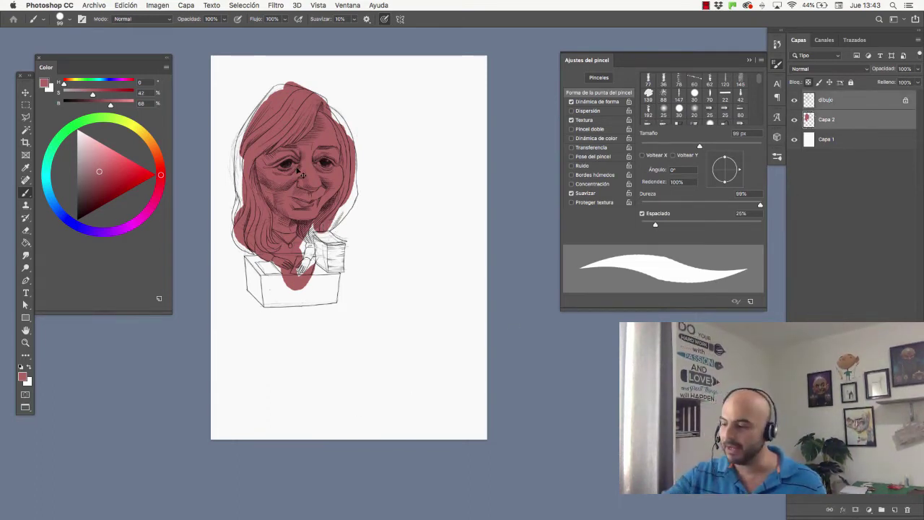
pyautogui.moveTo(319, 175); pyautogui.dragTo(321, 118)
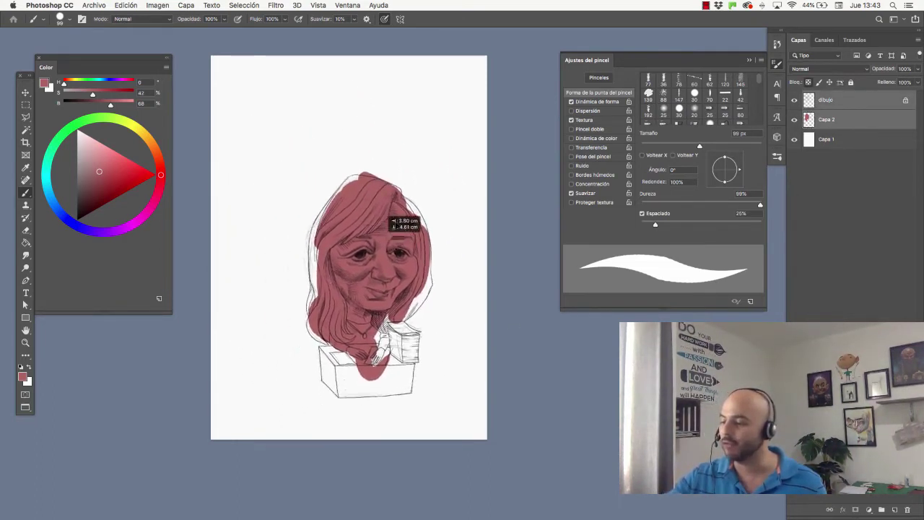
pyautogui.moveTo(321, 118); pyautogui.dragTo(291, 148)
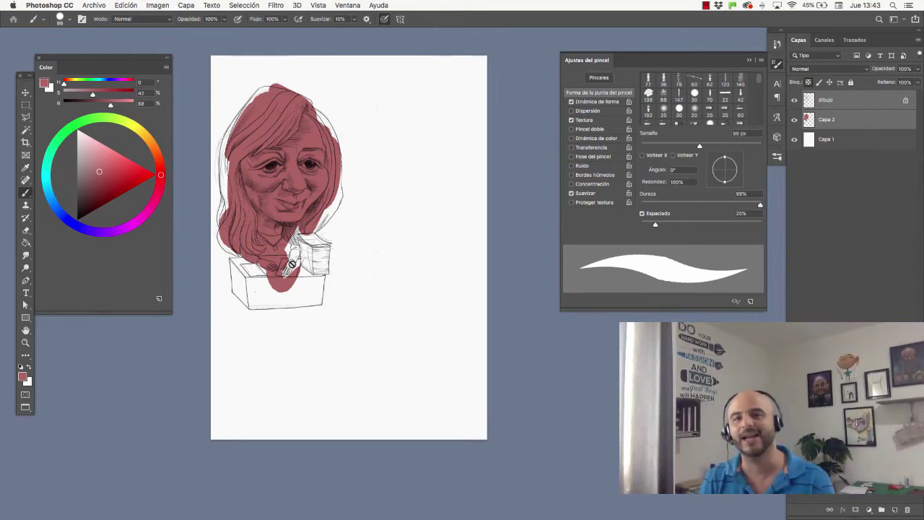
pyautogui.click(705, 5)
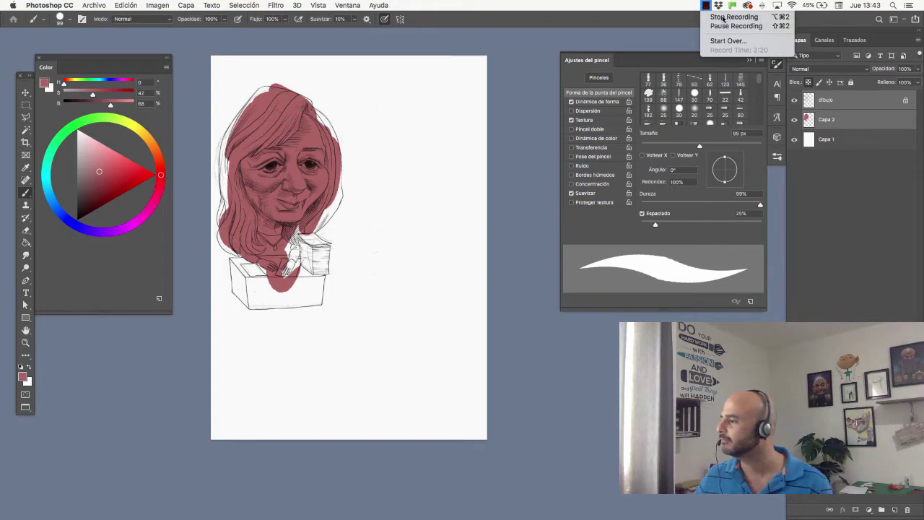
# - Pause the screen recording to switch to the finished CNDH_.psd cartoon
pyautogui.click(723, 26)
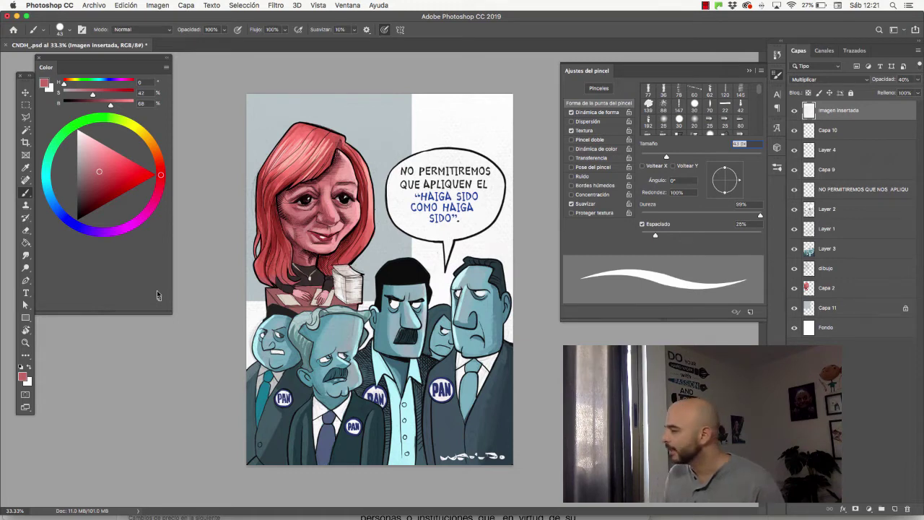
# - Briefly hide and restore the Capa 11 grey-blue background, then hide Capa 2's hair and skin colour
pyautogui.click(828, 309)
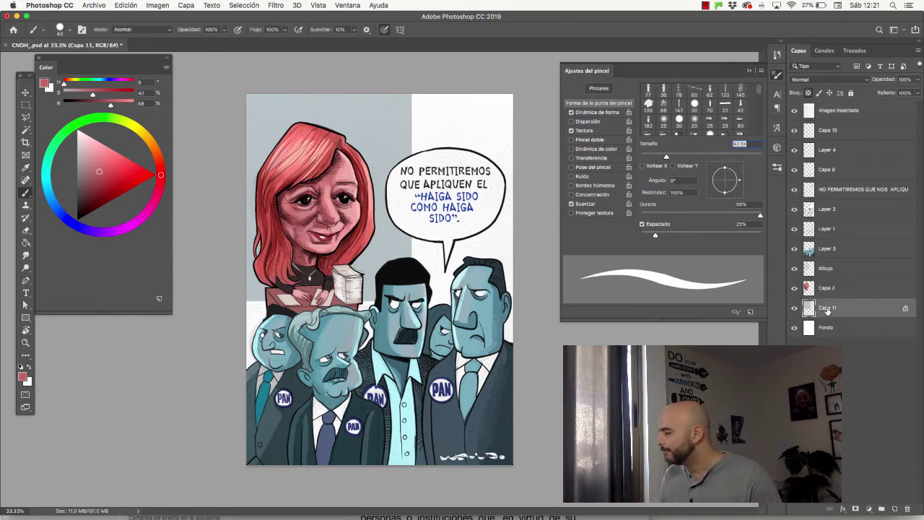
pyautogui.click(795, 308)
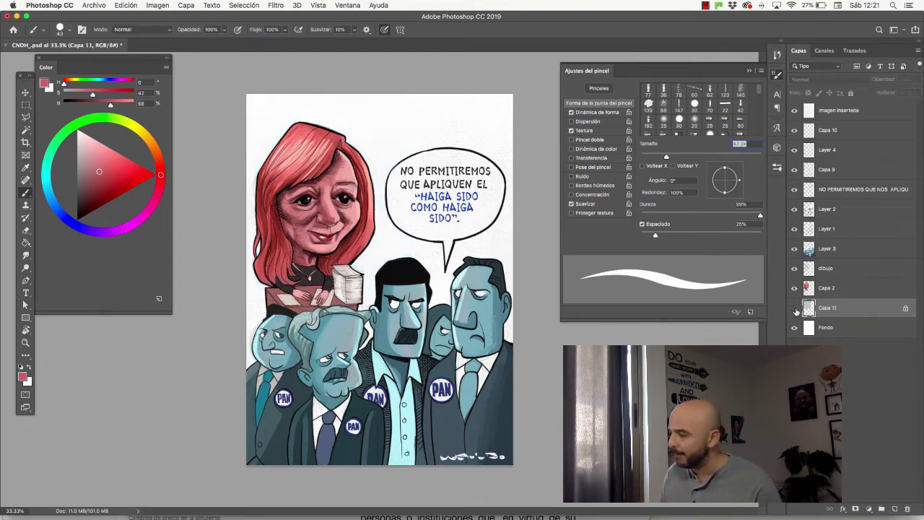
pyautogui.click(795, 309)
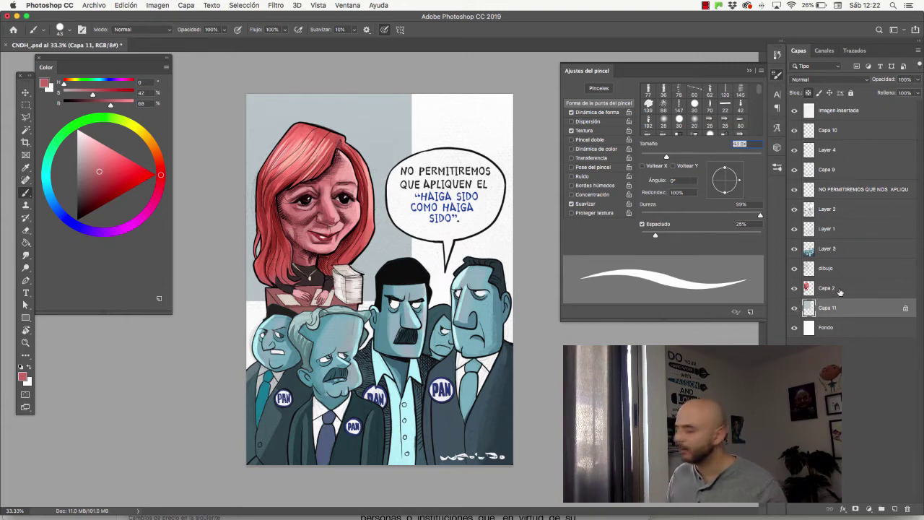
pyautogui.click(838, 288)
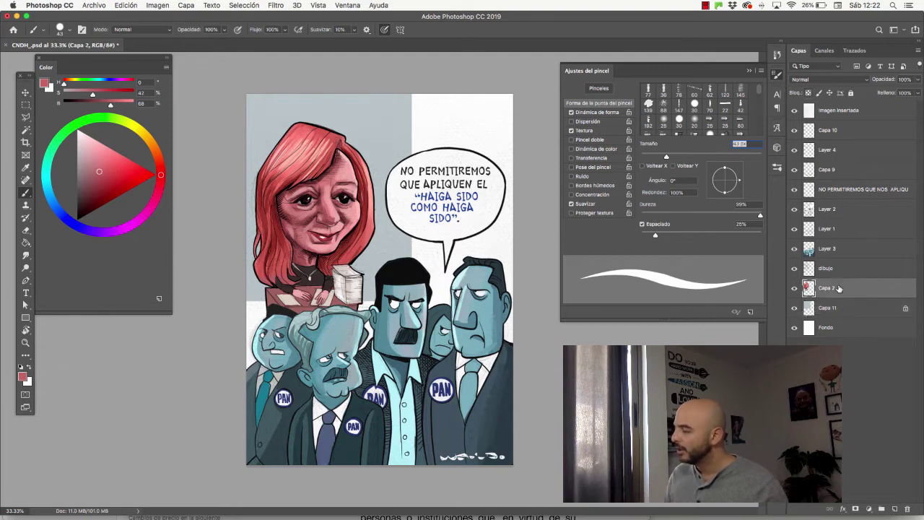
pyautogui.click(795, 288)
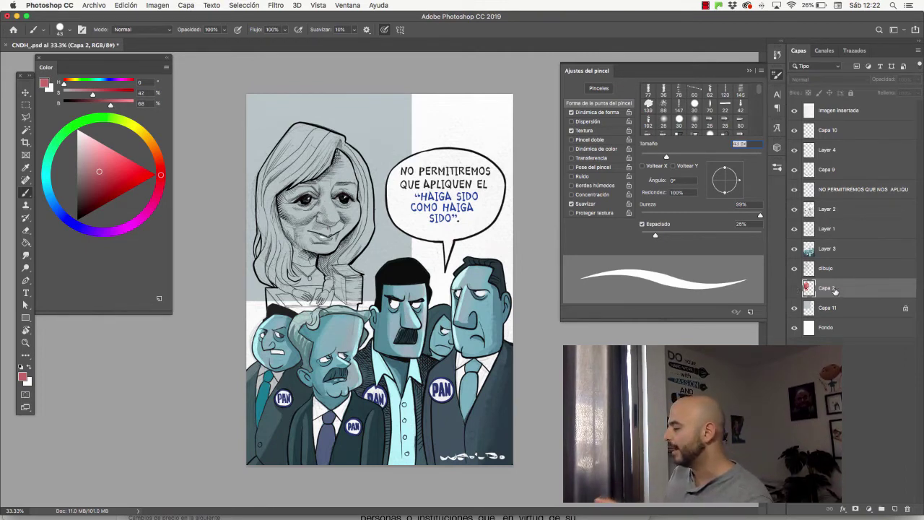
# - Hide and restore Layer 3's politician colouring, then make Capa 2 visible again
pyautogui.click(792, 249)
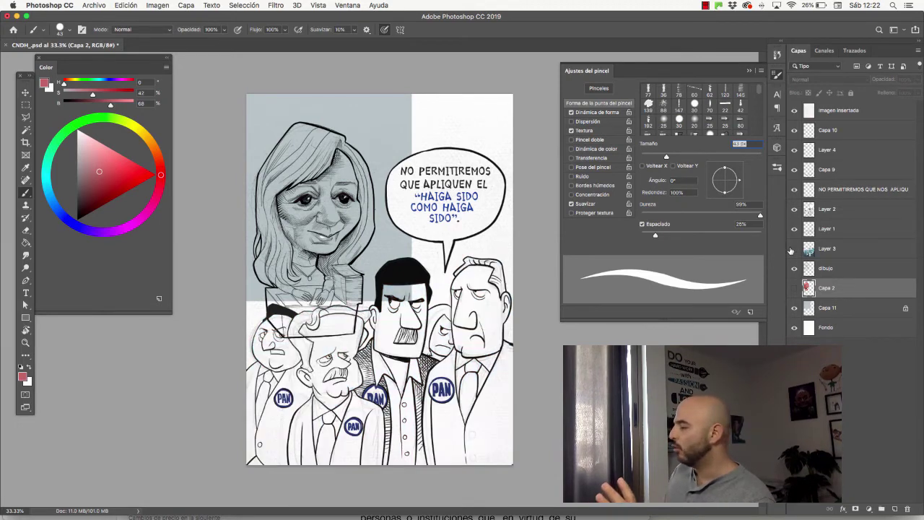
pyautogui.click(797, 250)
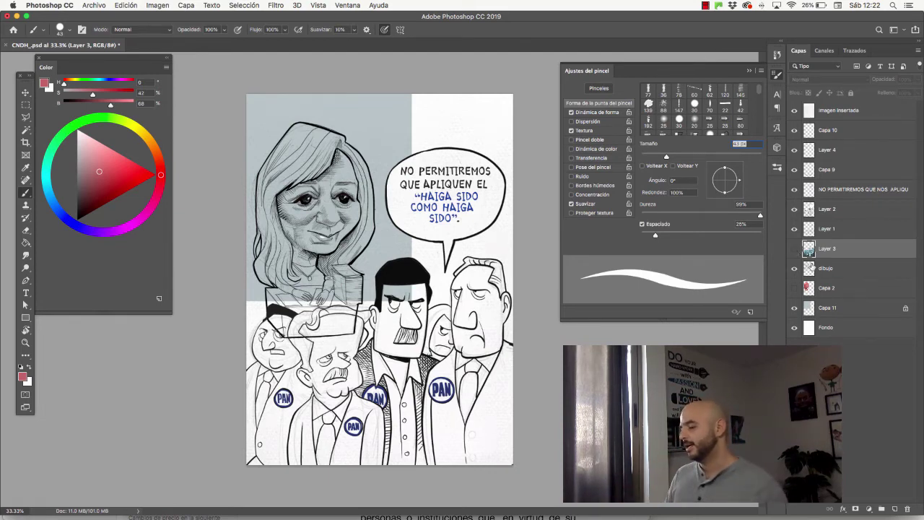
pyautogui.click(795, 249)
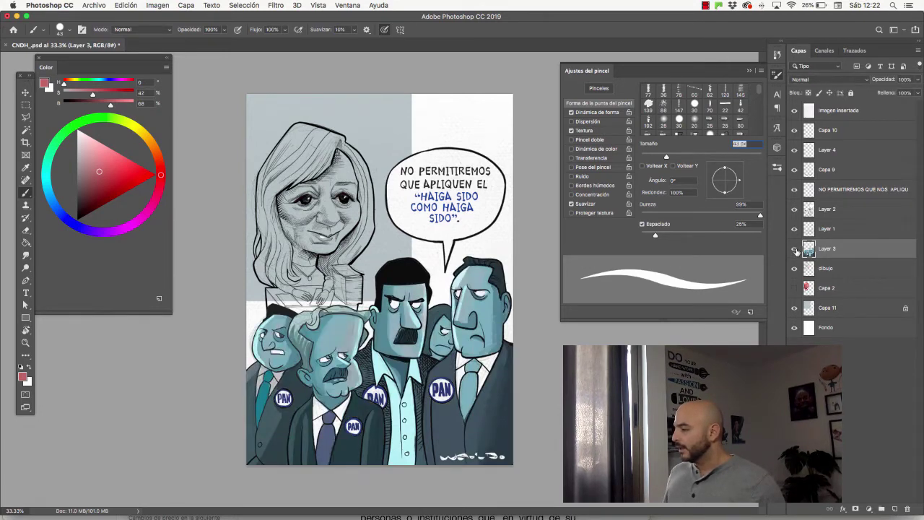
pyautogui.click(794, 288)
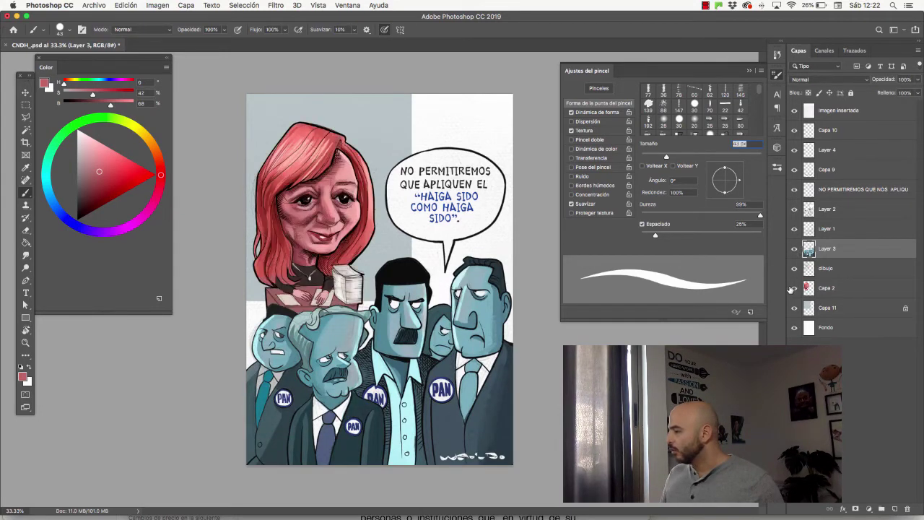
# - Briefly hide the line art, speech-bubble text and dibujo layers, leaving all visible
pyautogui.click(794, 209)
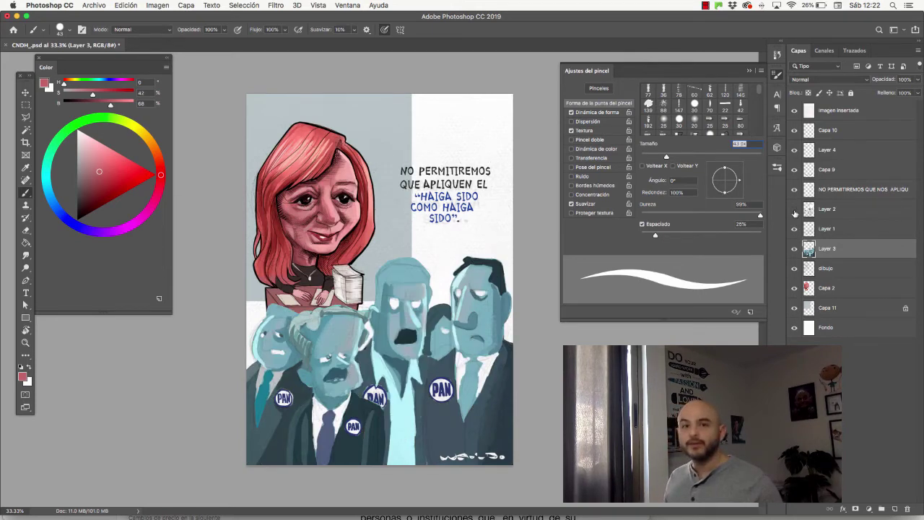
pyautogui.click(794, 209)
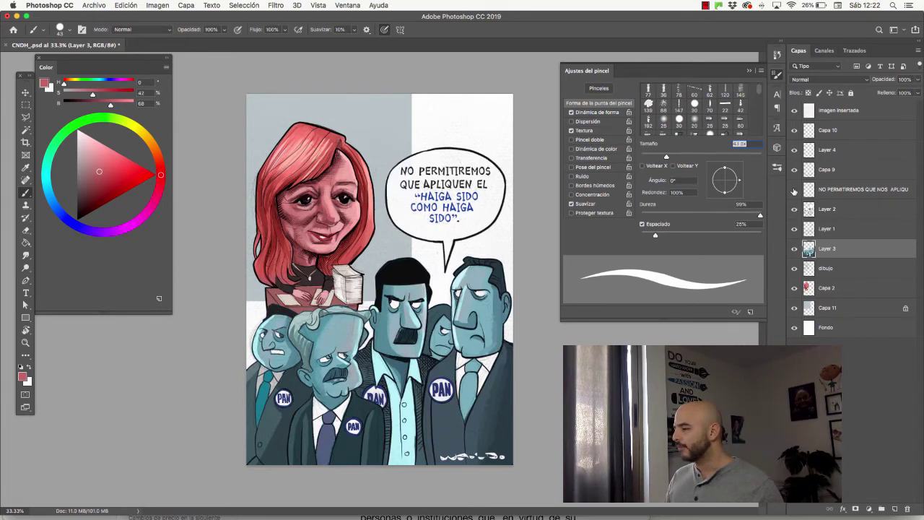
pyautogui.click(795, 190)
pyautogui.click(794, 190)
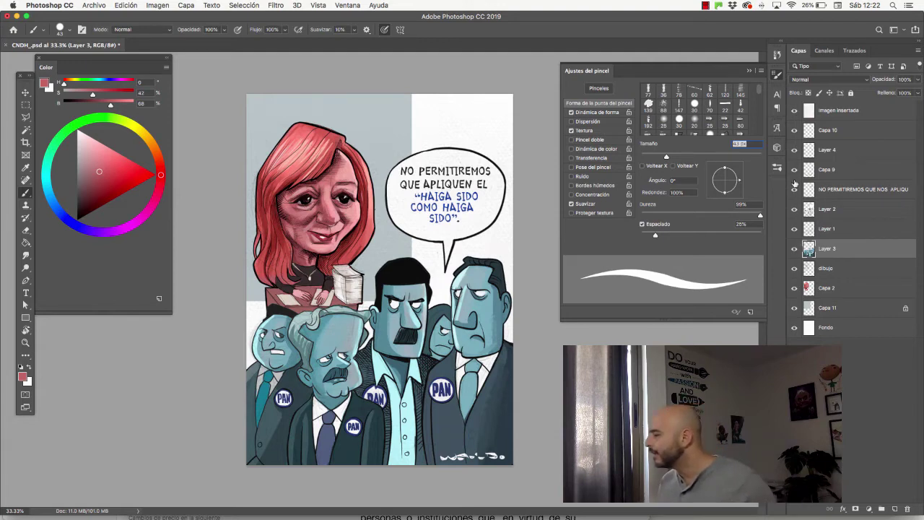
pyautogui.click(795, 268)
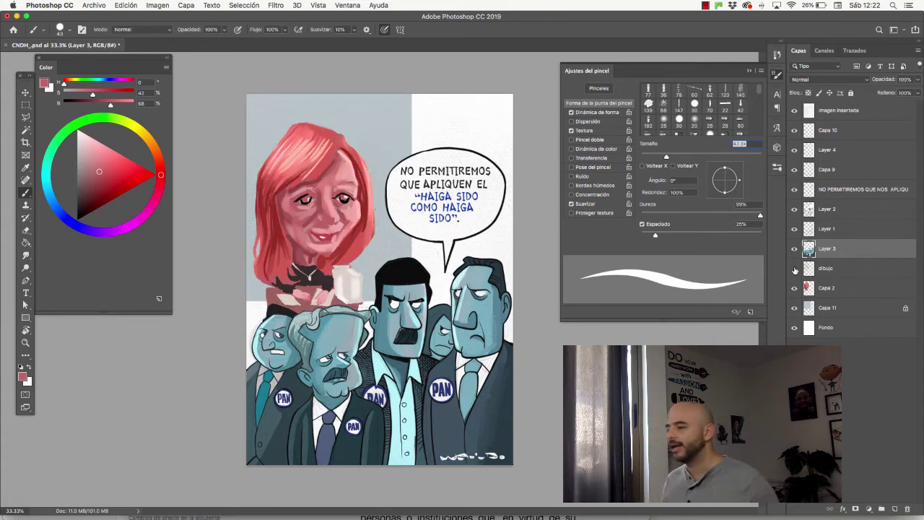
pyautogui.click(795, 269)
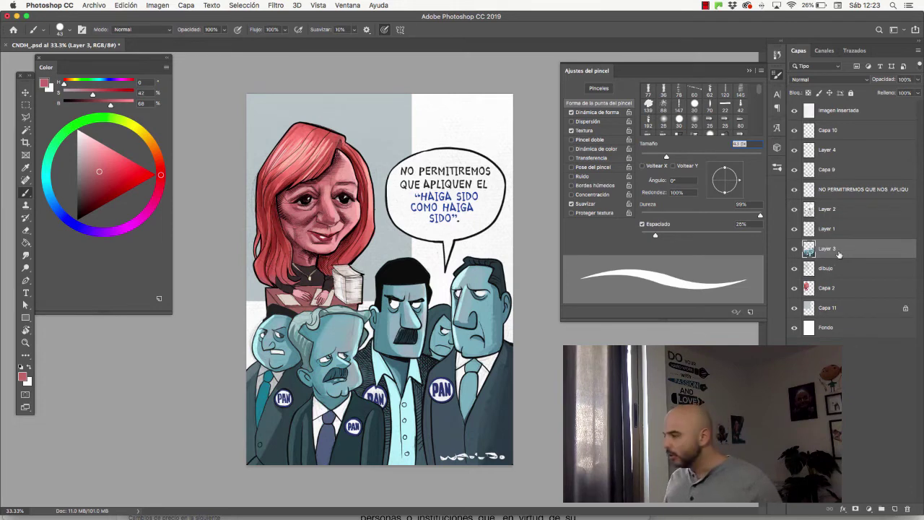
pyautogui.keyDown('super'); pyautogui.click(830, 211); pyautogui.keyUp('super')
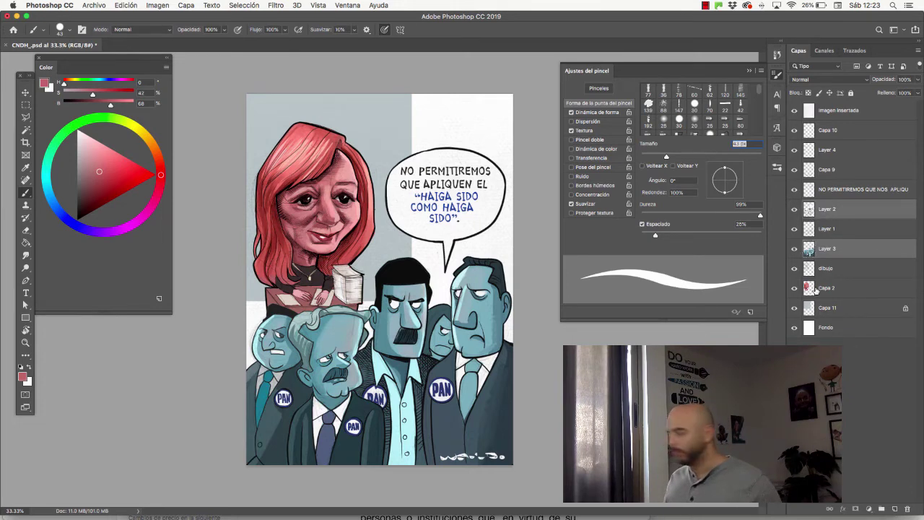
pyautogui.press('super+t')
pyautogui.moveTo(486, 314)
pyautogui.mouseDown()
pyautogui.moveTo(497, 394)
pyautogui.moveTo(460, 224)
pyautogui.mouseUp()
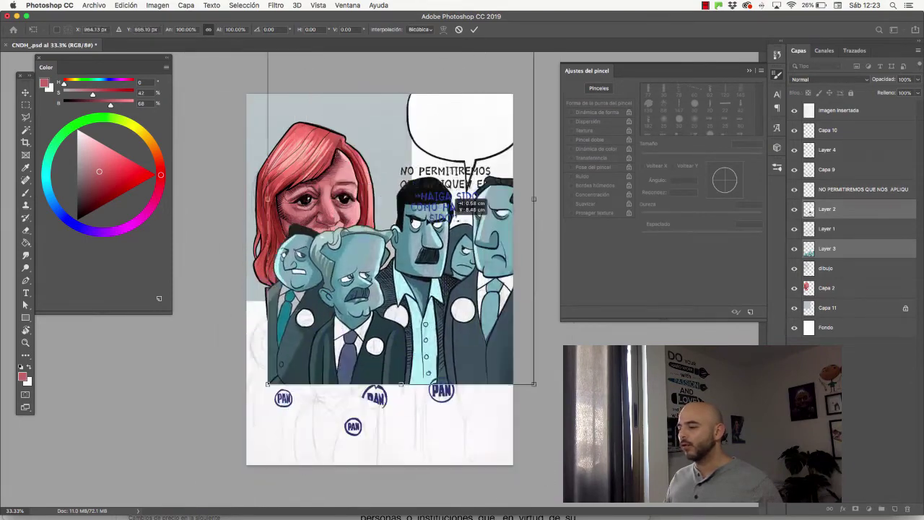
pyautogui.moveTo(452, 205); pyautogui.dragTo(461, 314)
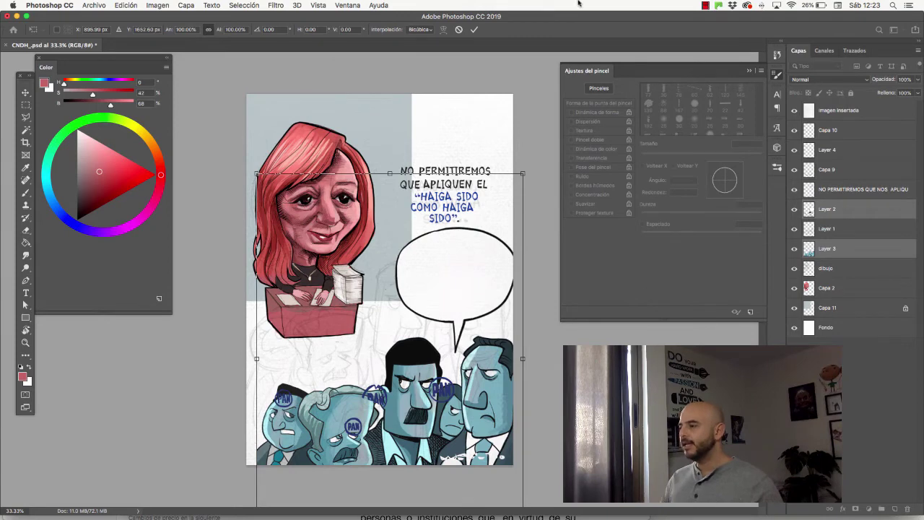
pyautogui.click(460, 30)
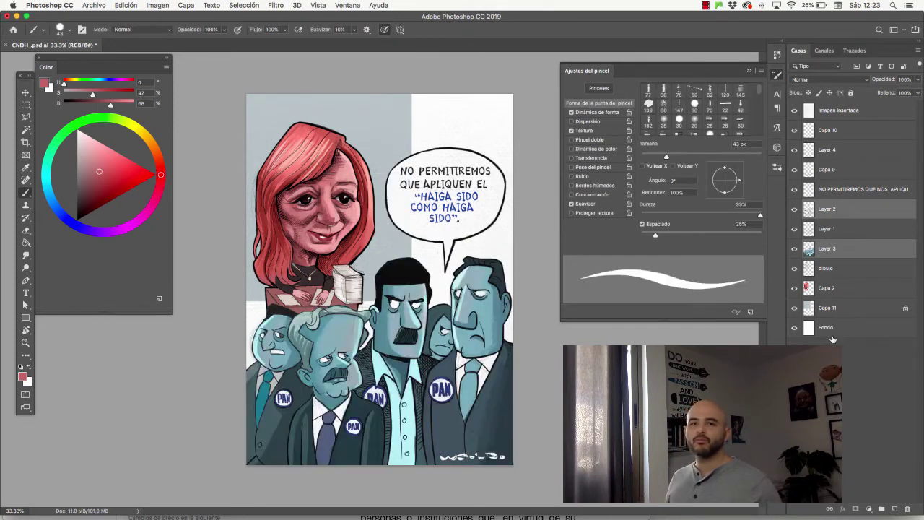